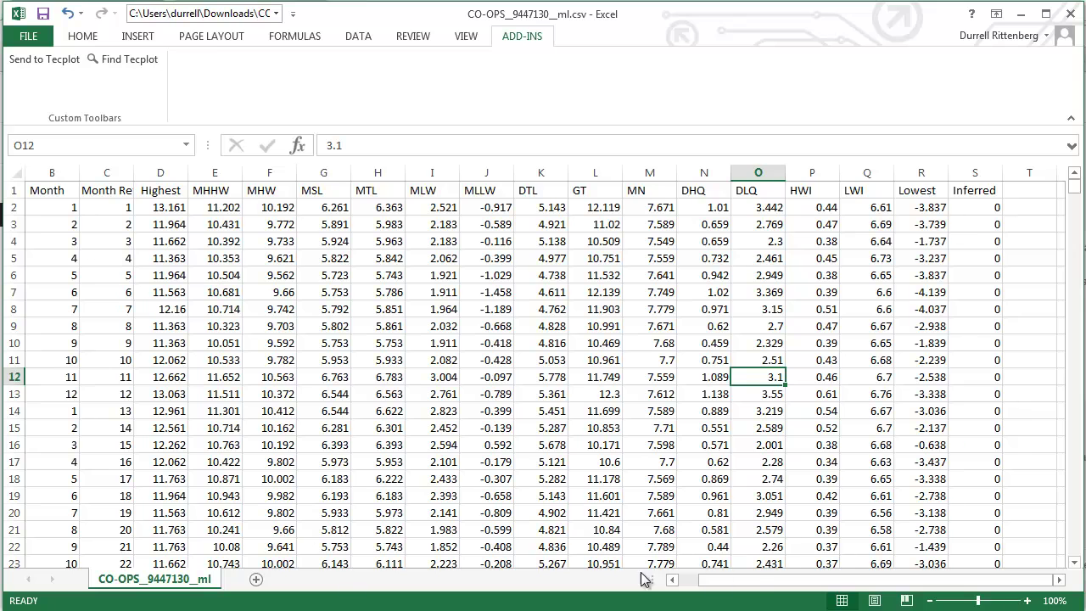
- Review the tide data table from Year to the last row, and check where Tecplot is installed
left_click_drag(754, 580, 672, 577)
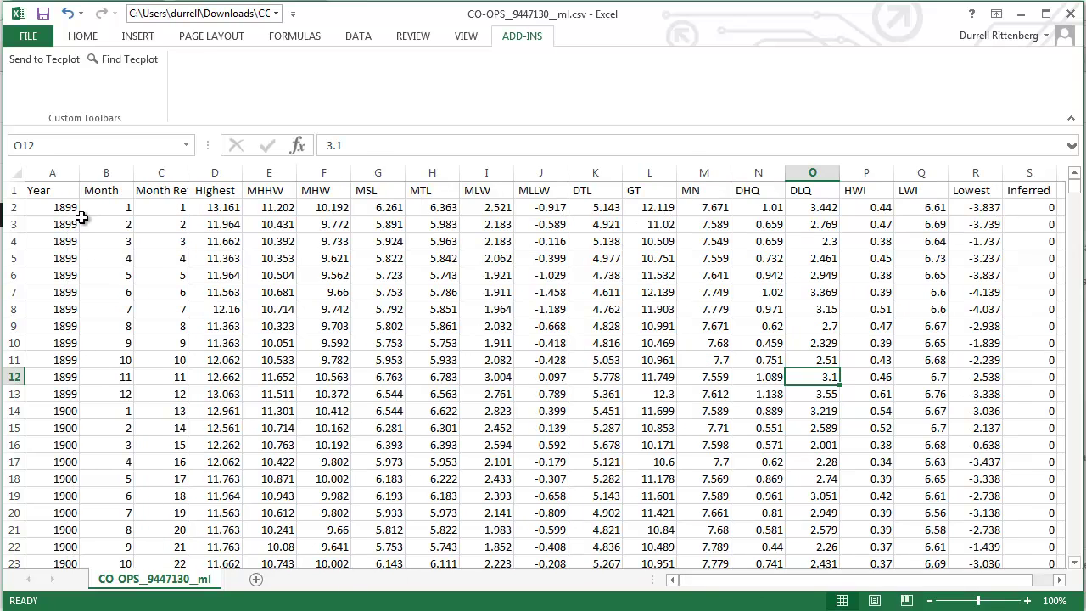
scroll(80, 218, "down", 20)
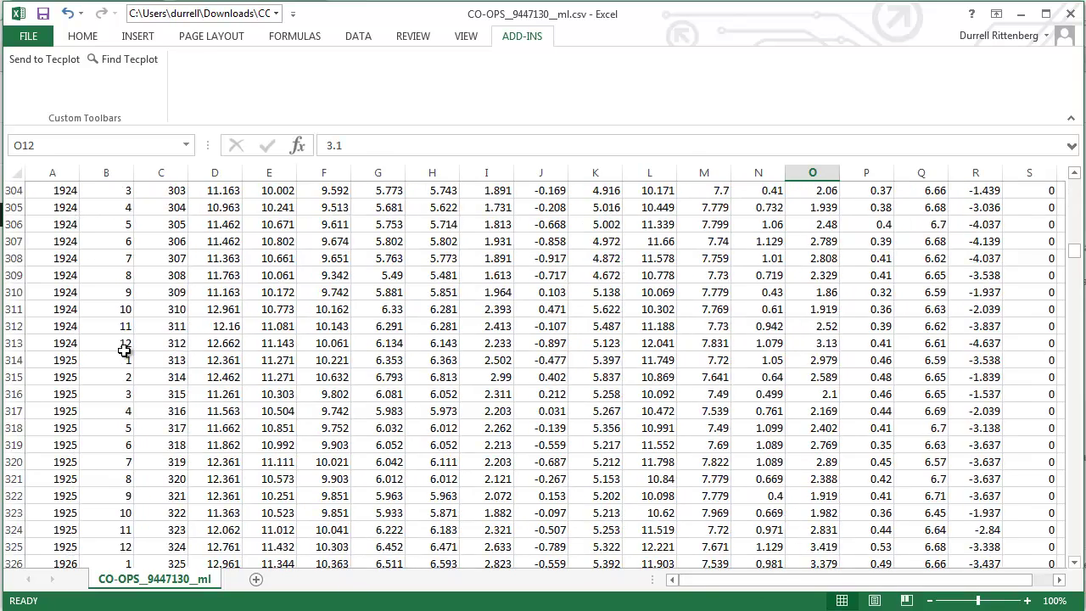
left_click(66, 392)
key("ctrl+Down")
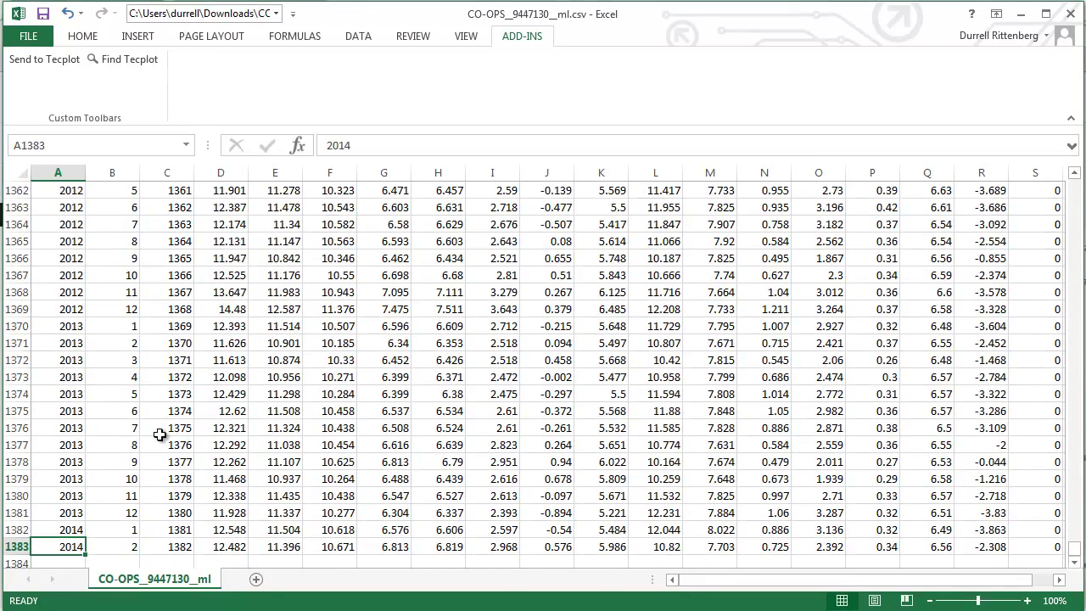
scroll(302, 412, "up", 20)
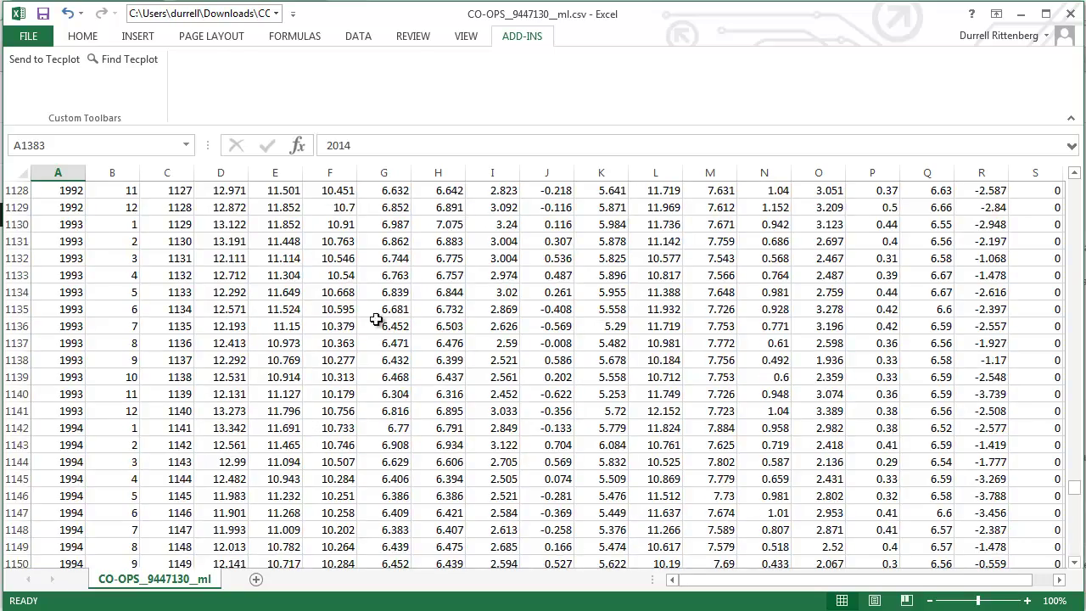
scroll(493, 304, "up", 5)
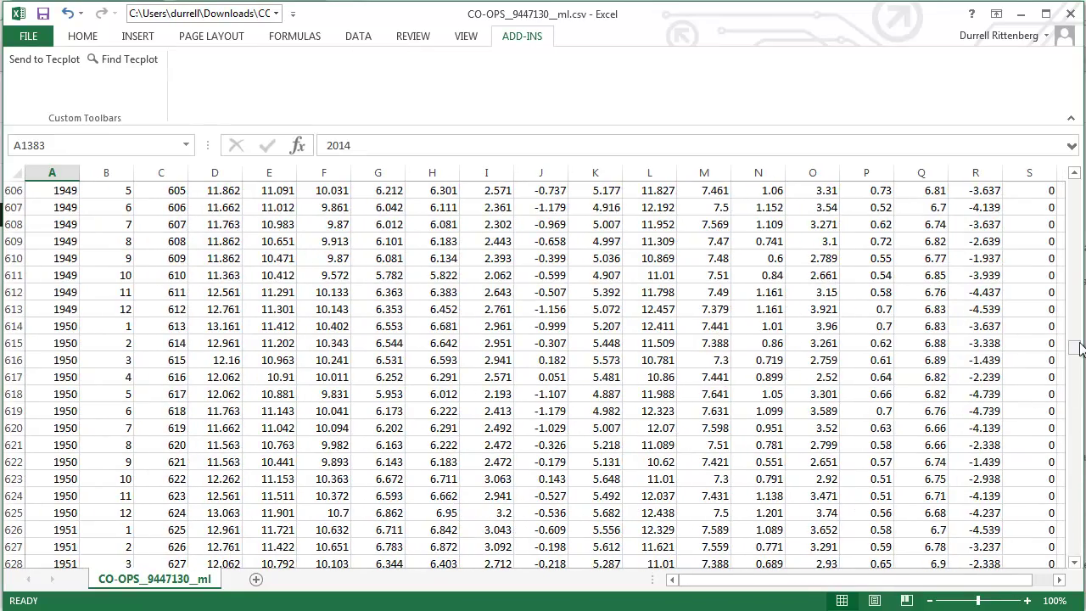
left_click_drag(1074, 420, 1081, 182)
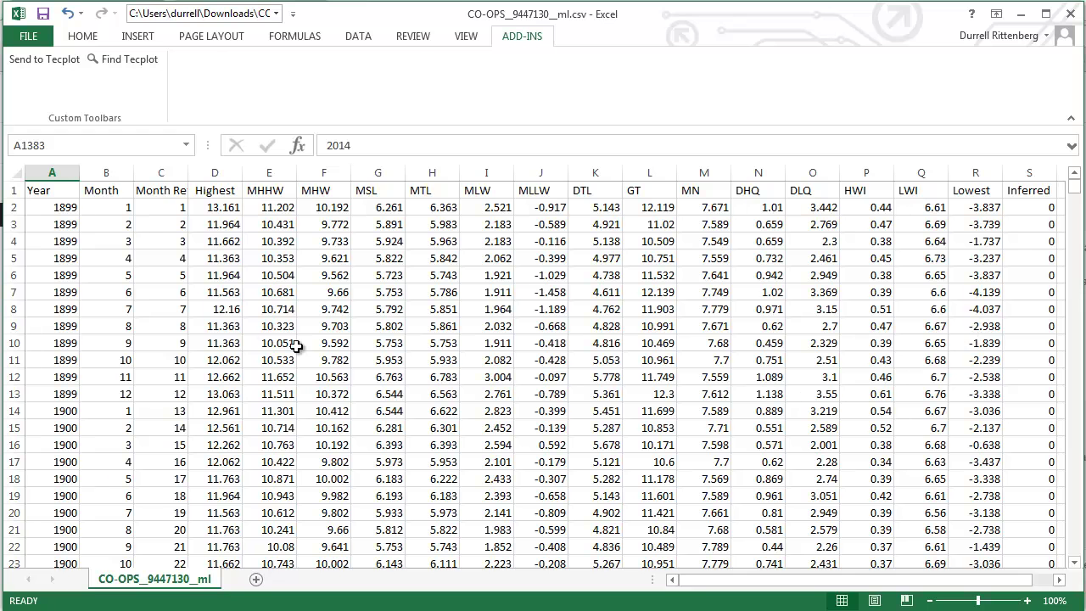
left_click(61, 192)
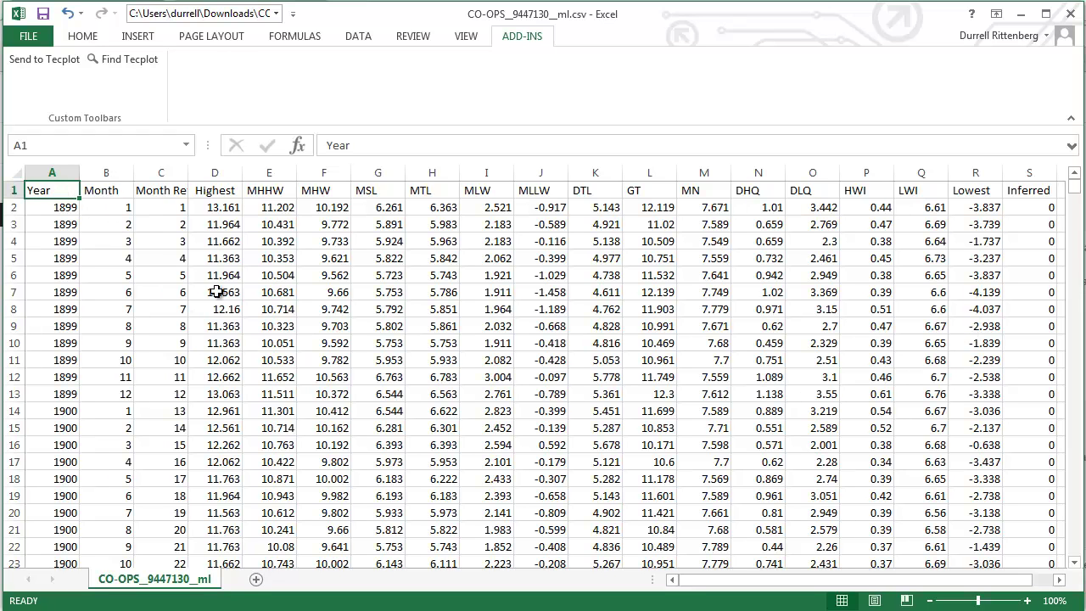
left_click(144, 64)
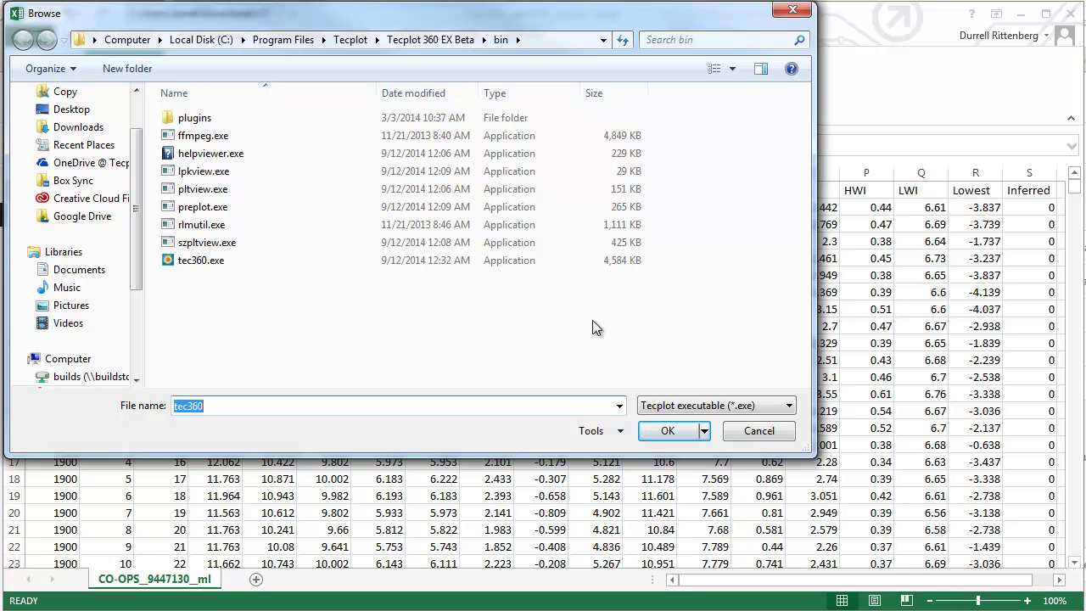
left_click(759, 431)
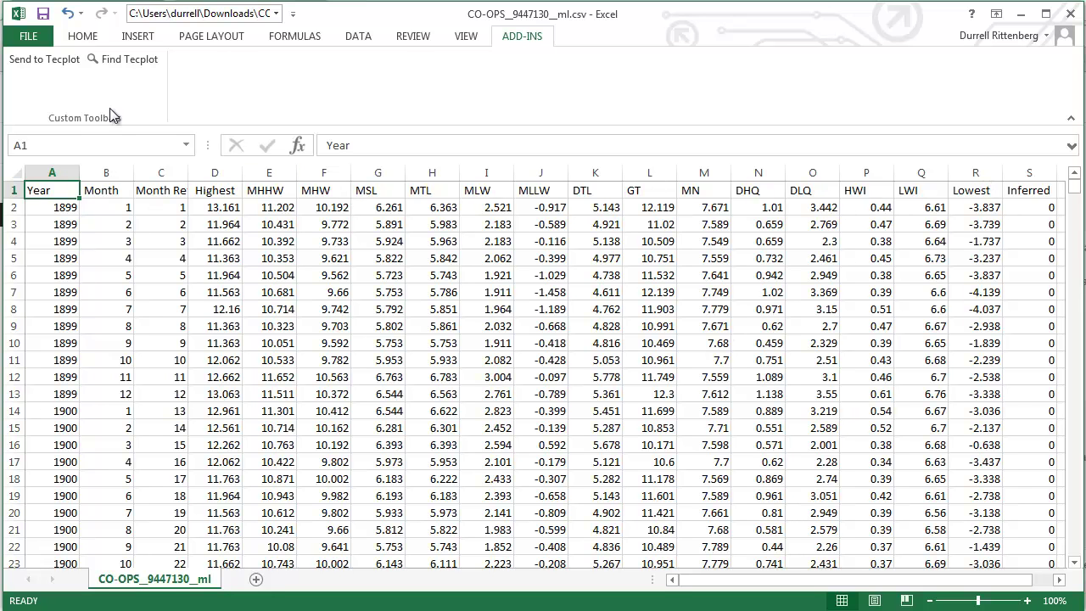
- Send the tide table to Tecplot and set map 1's X-axis variable to Month Ref
left_click(55, 60)
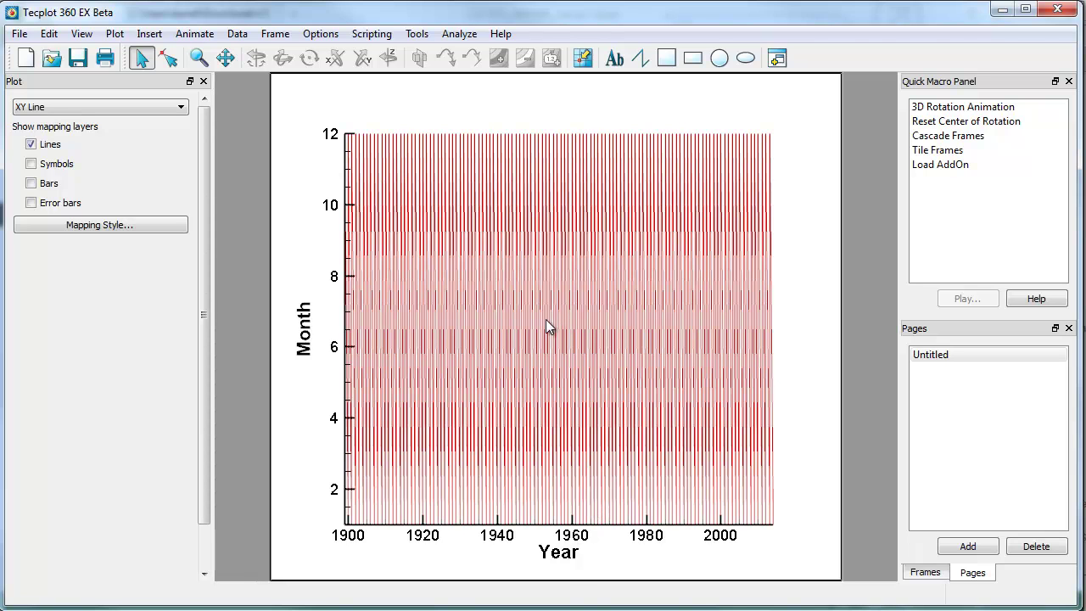
left_click(132, 227)
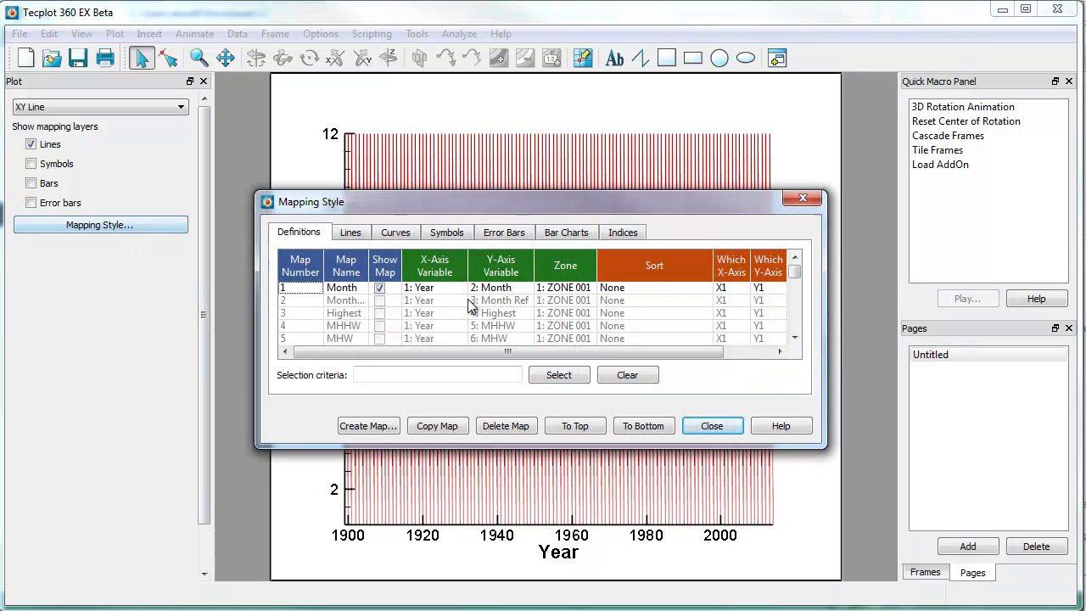
left_click(451, 291)
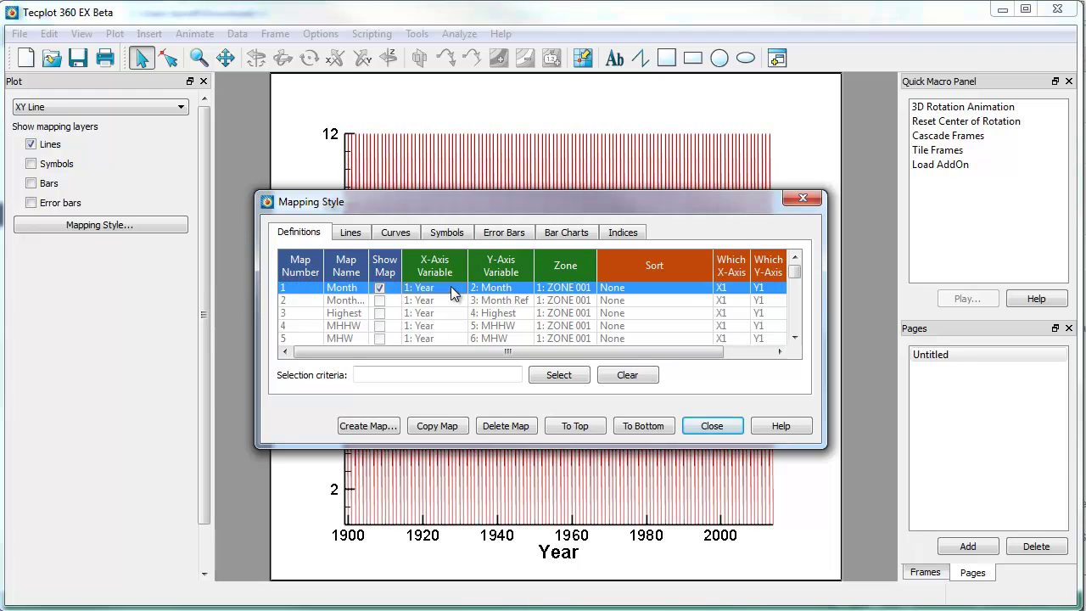
left_click(450, 291)
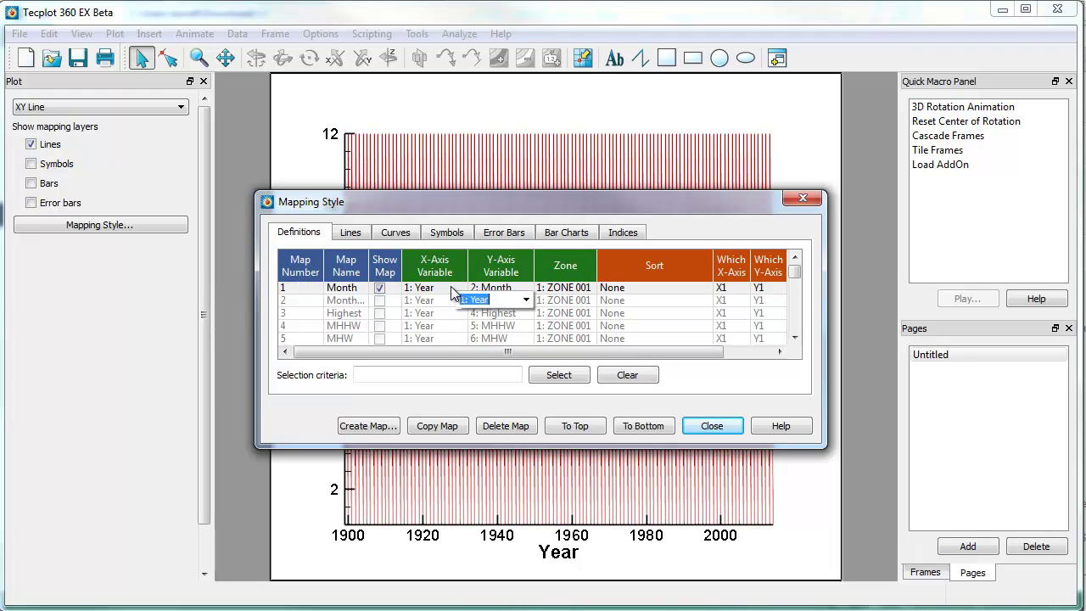
left_click(526, 302)
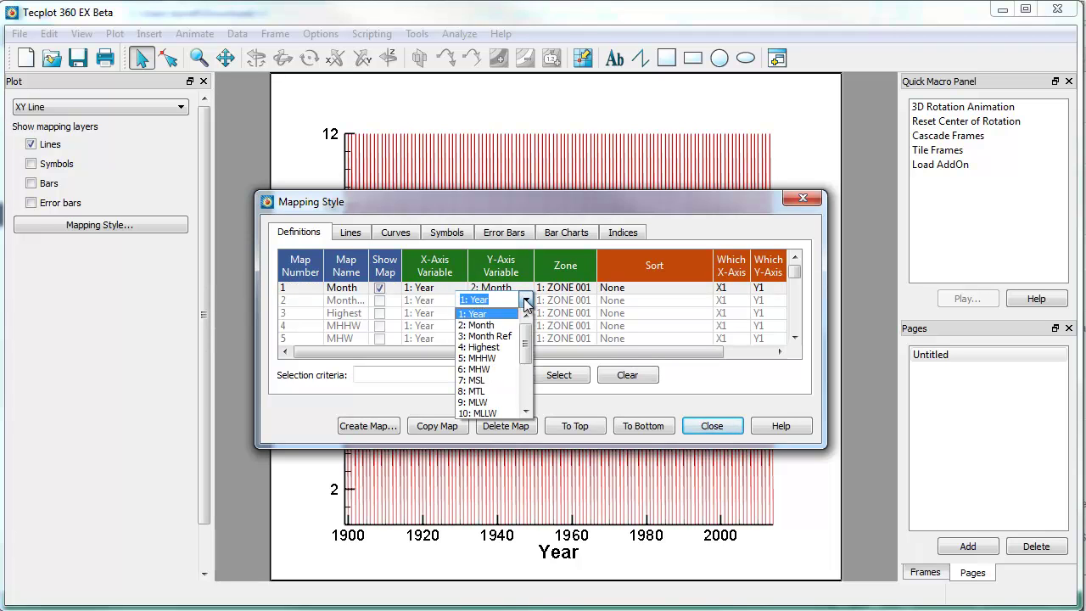
left_click(504, 338)
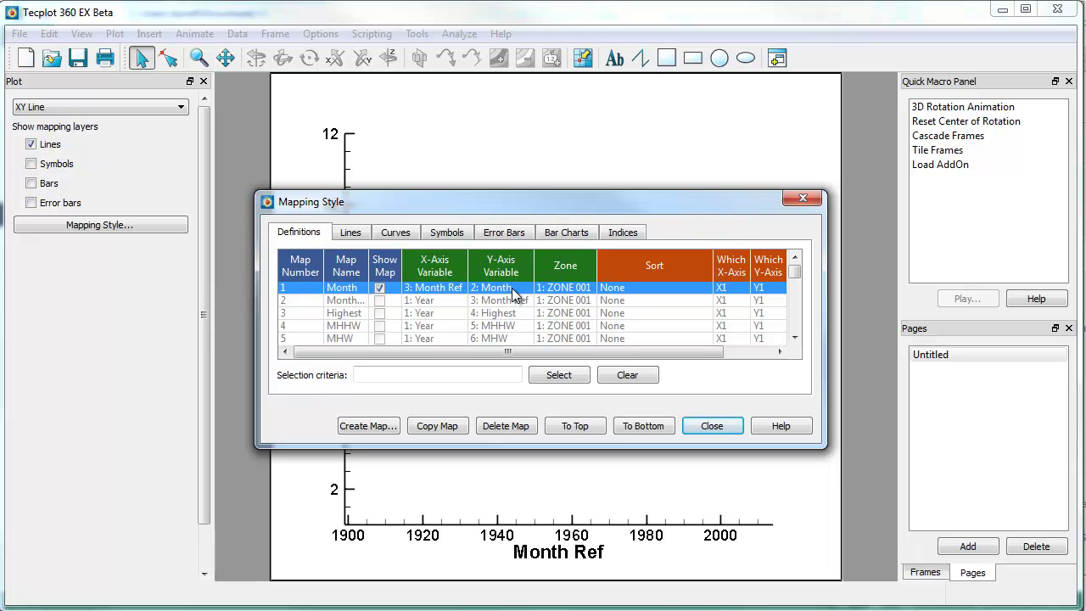
- Set map 1's Y-axis variable to Highest and redraw the plot
left_click(514, 298)
left_click(586, 302)
scroll(580, 356, "down", 3)
scroll(564, 367, "up", 1)
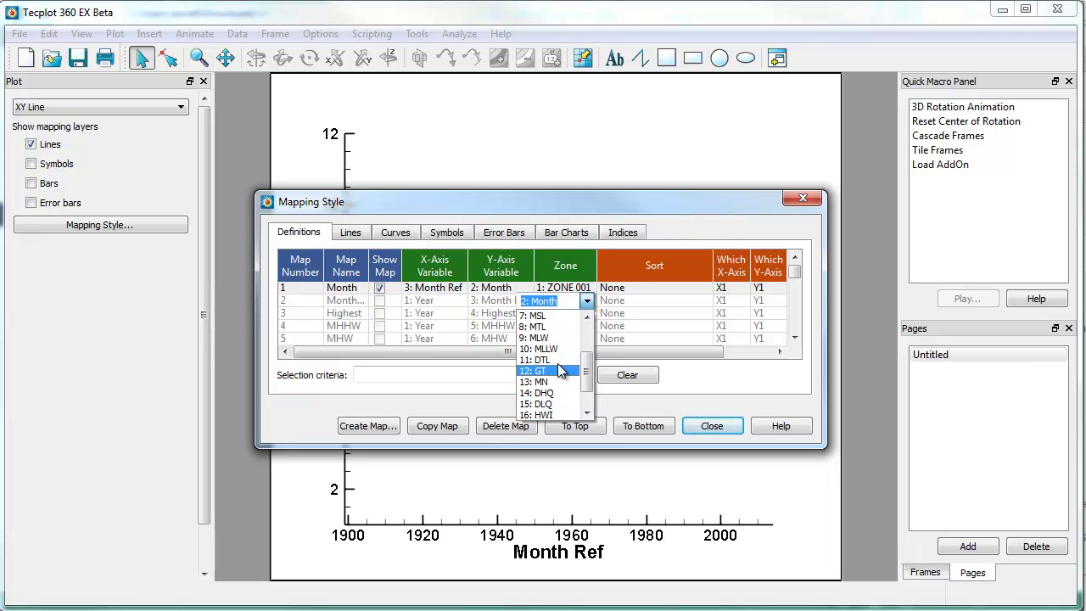
scroll(561, 369, "down", 1)
scroll(566, 396, "up", 1)
scroll(566, 392, "up", 2)
left_click(563, 350)
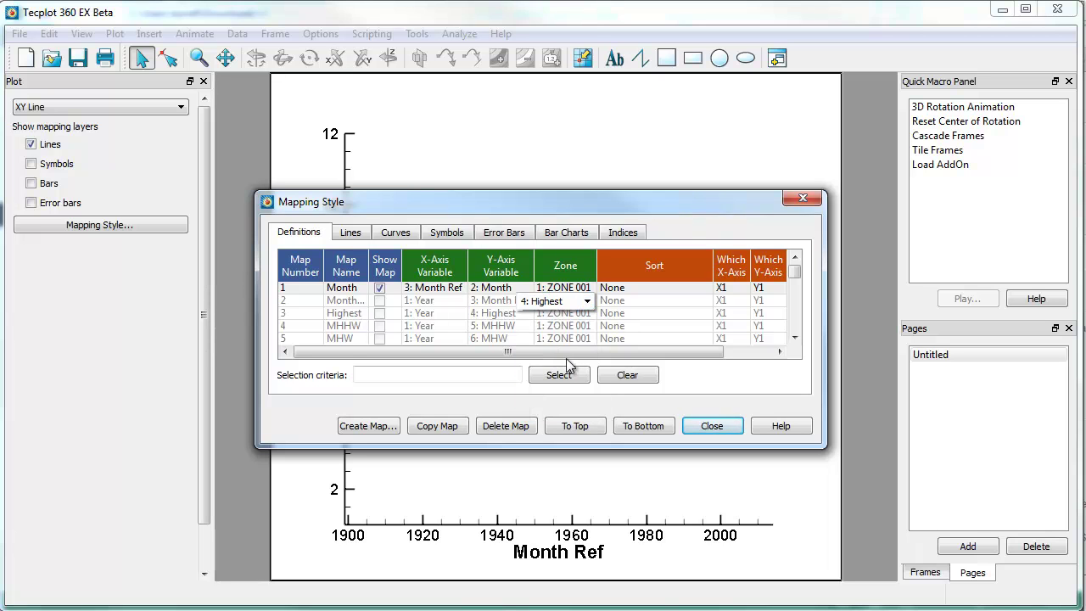
left_click(561, 374)
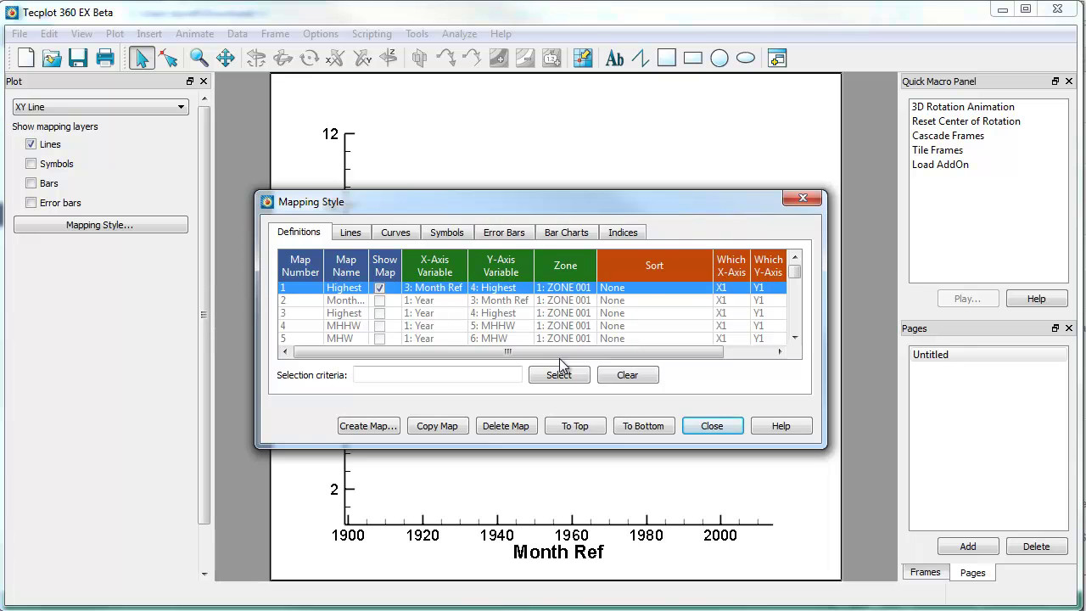
left_click_drag(593, 204, 787, 336)
left_click(673, 239)
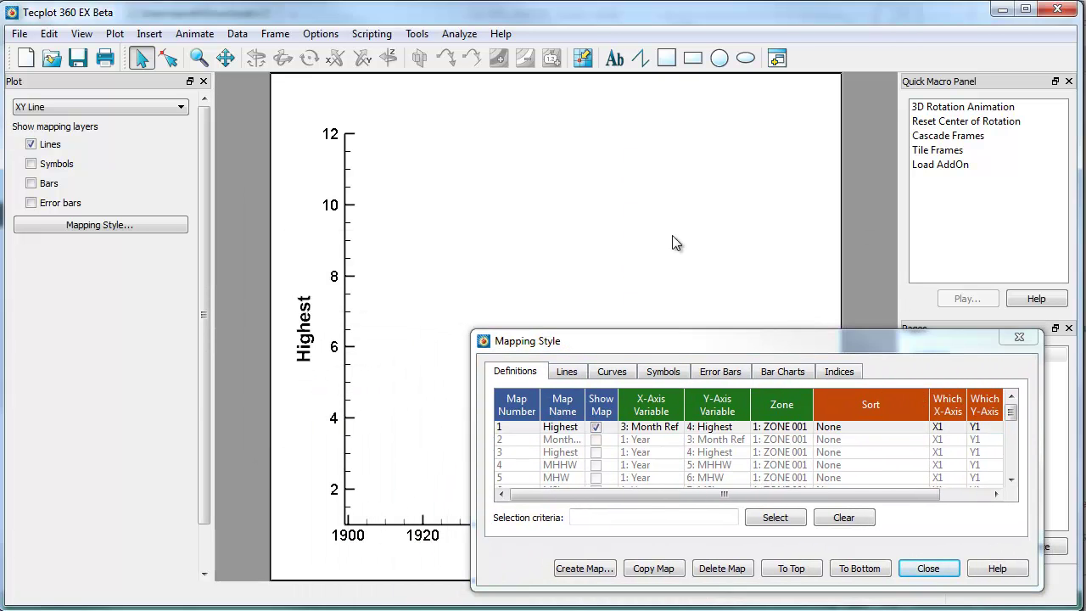
- Duplicate the Highest map as map 19, set its Y variable to Lowest, show it, and close Mapping Style
left_click_drag(686, 348, 488, 262)
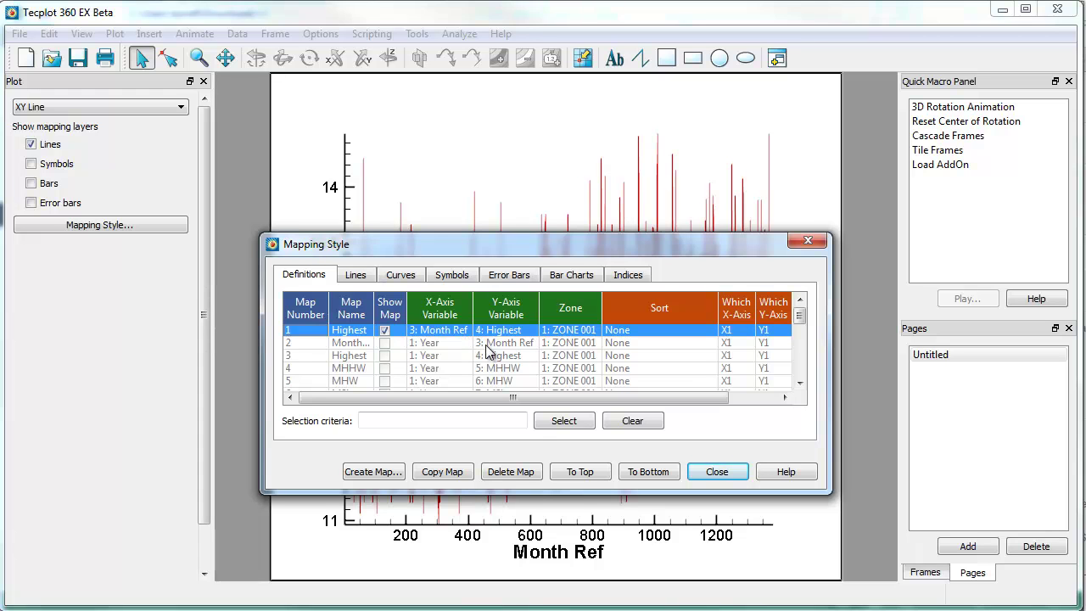
left_click(442, 472)
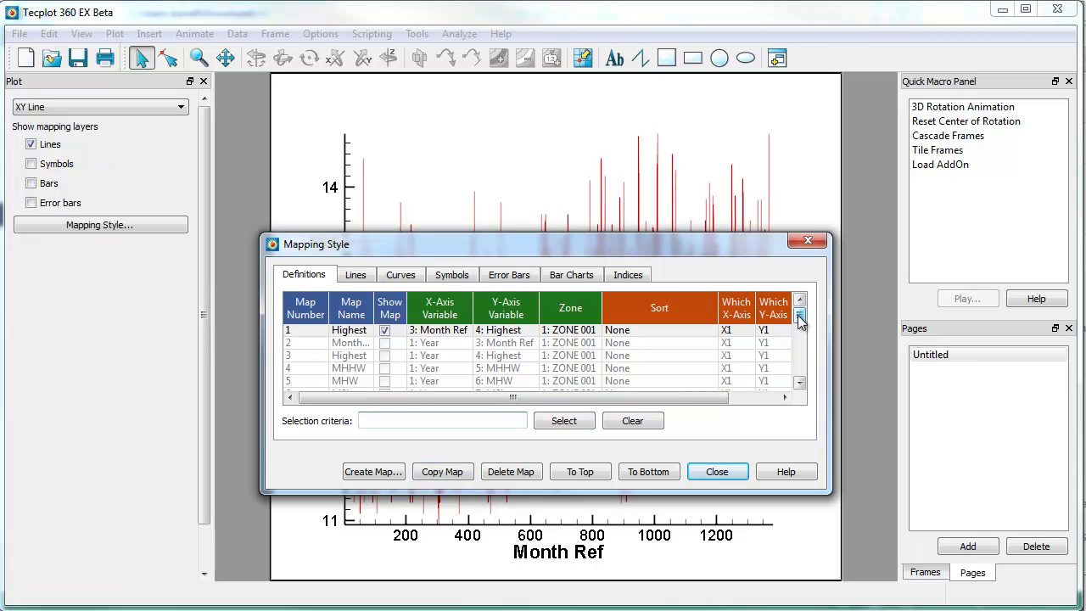
left_click_drag(799, 316, 798, 383)
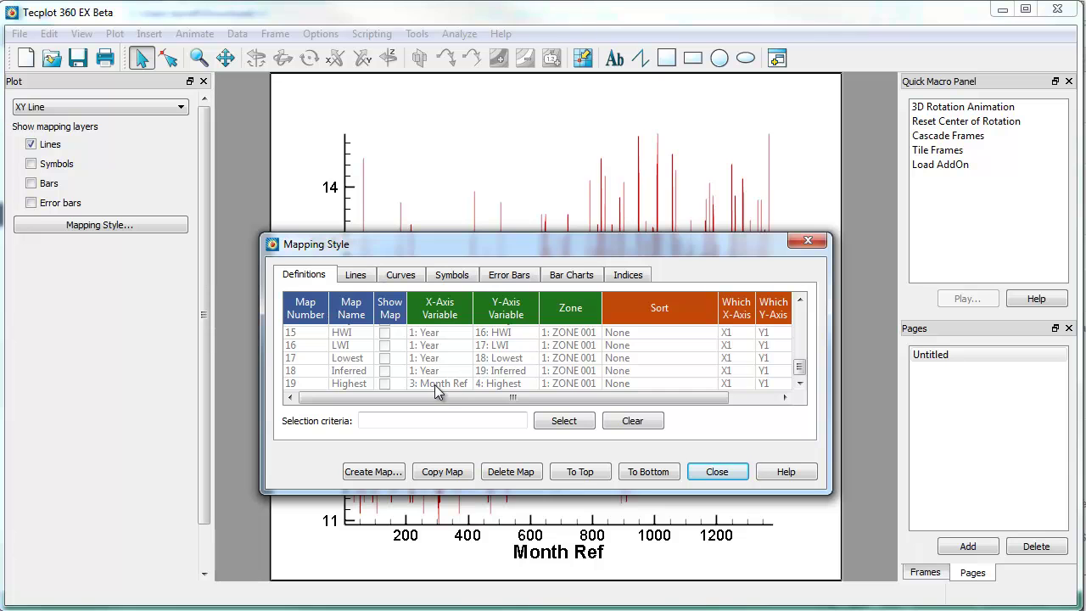
left_click(501, 386)
left_click(500, 387)
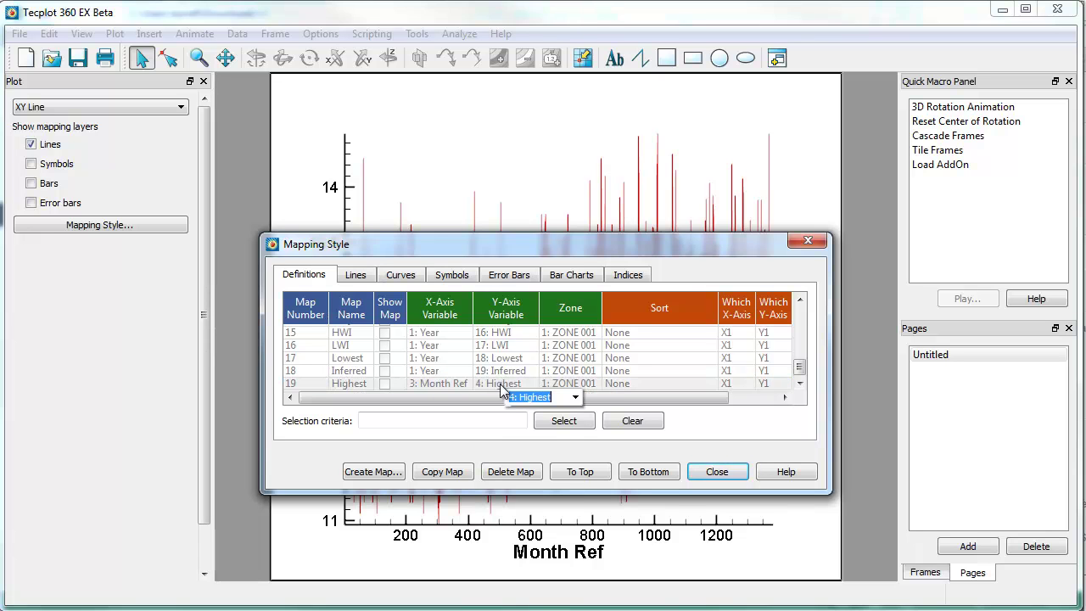
left_click(575, 397)
left_click_drag(575, 420, 575, 475)
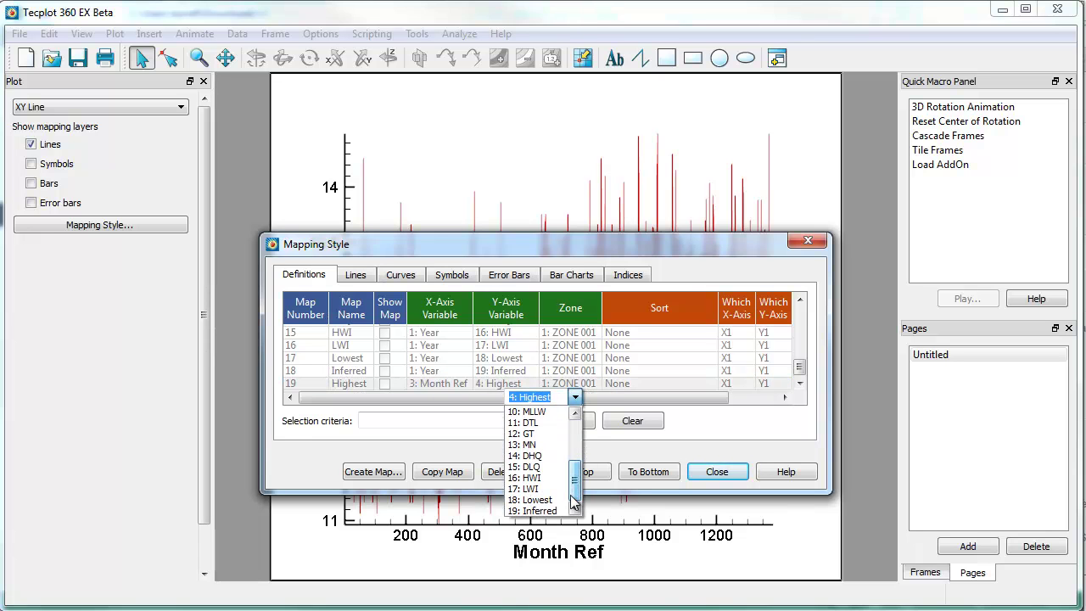
left_click(552, 505)
left_click(553, 411)
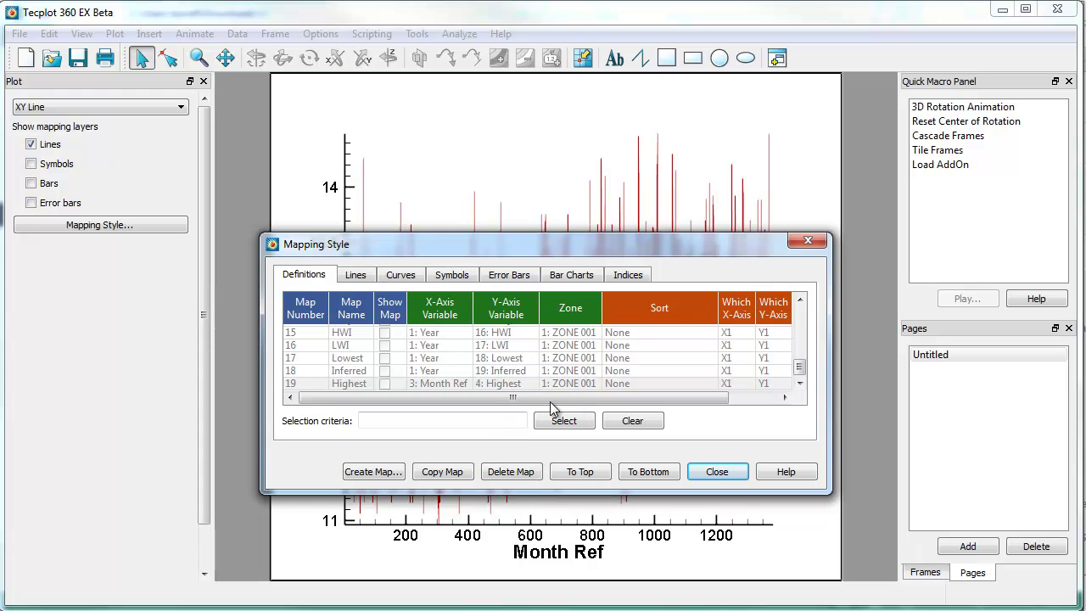
left_click(390, 386)
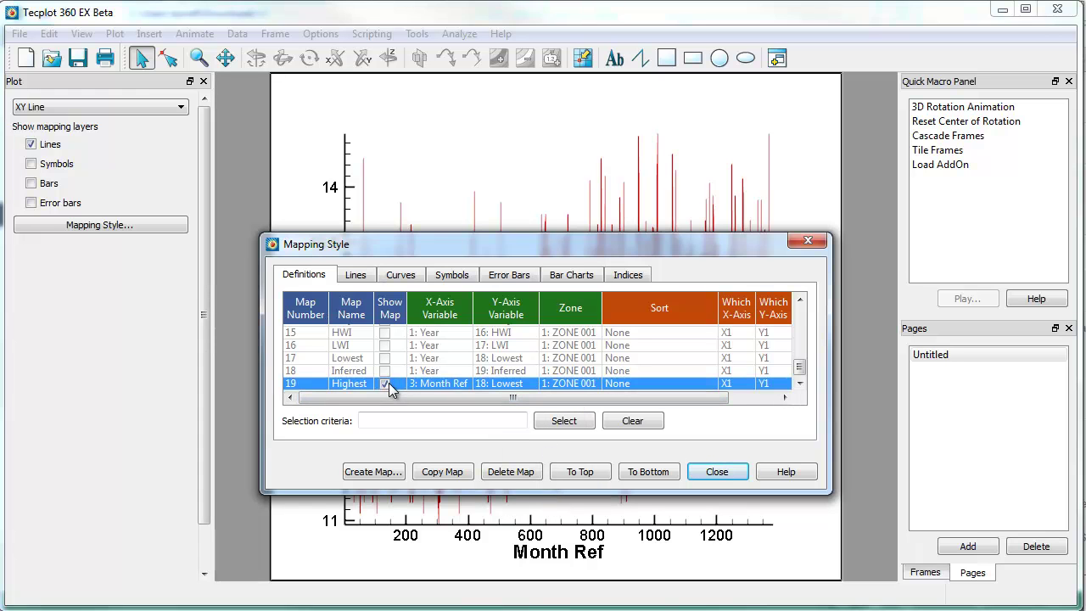
left_click(717, 473)
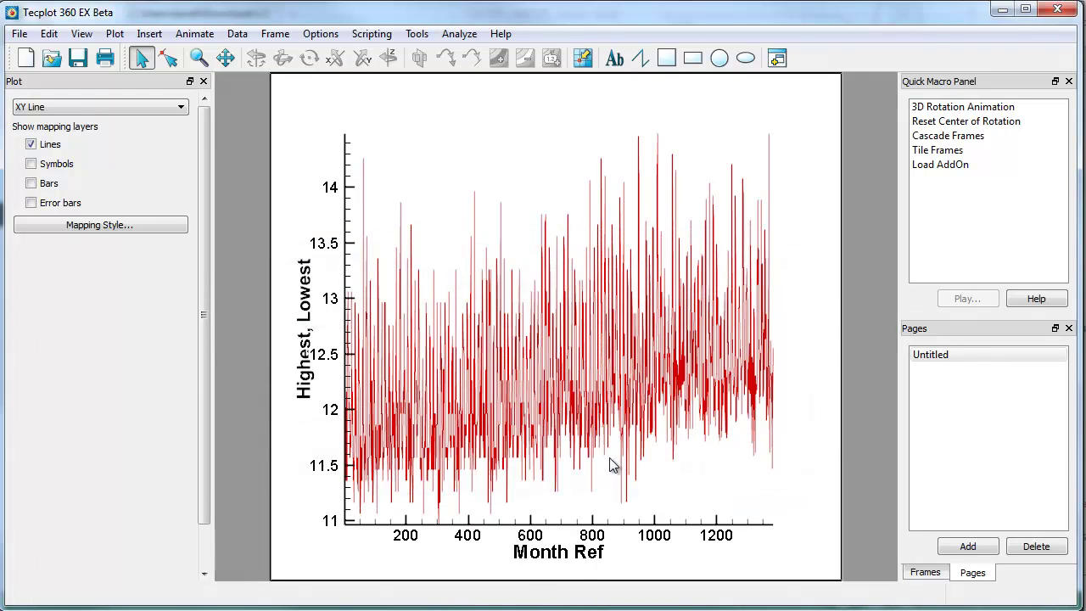
- Fit the axes so both lines show, then copy the plot frame
key("ctrl+f")
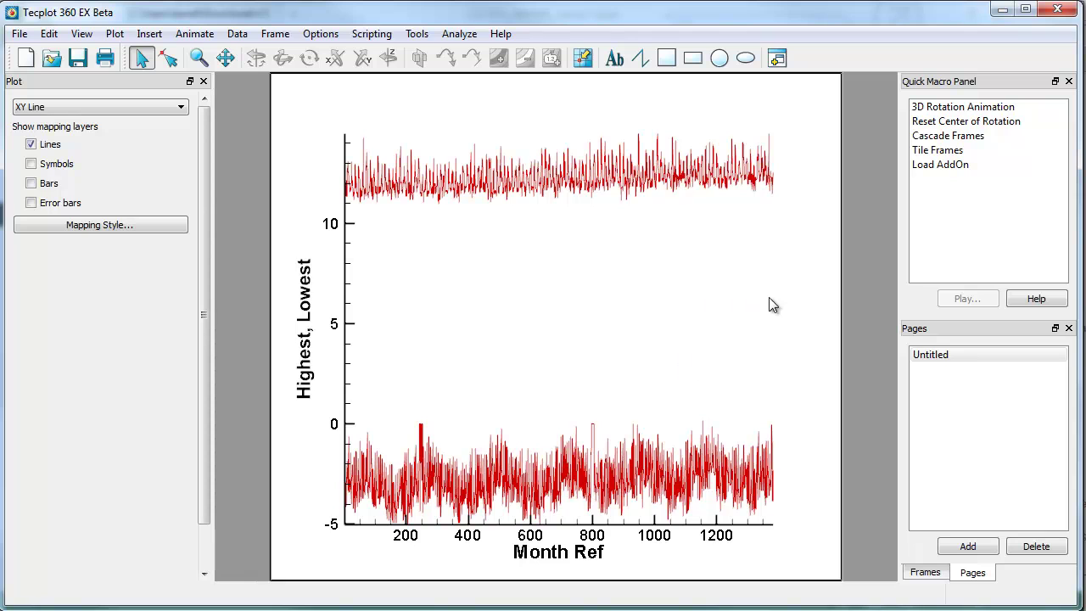
left_click(840, 278)
right_click(840, 278)
left_click(880, 290)
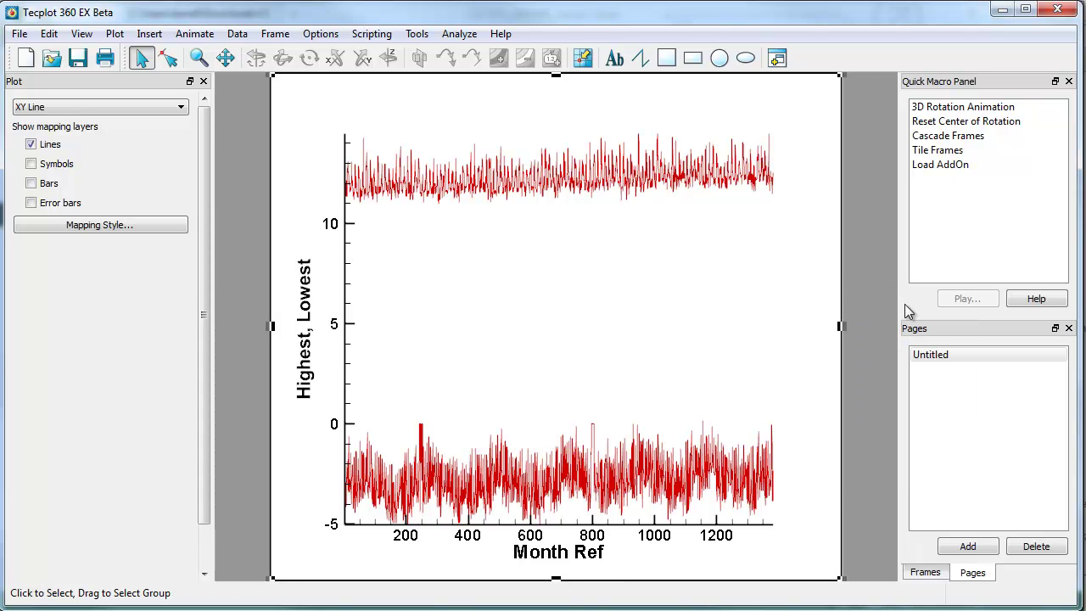
- Rename the Untitled page to 'Raw Data'
left_click(948, 358)
left_click(948, 357)
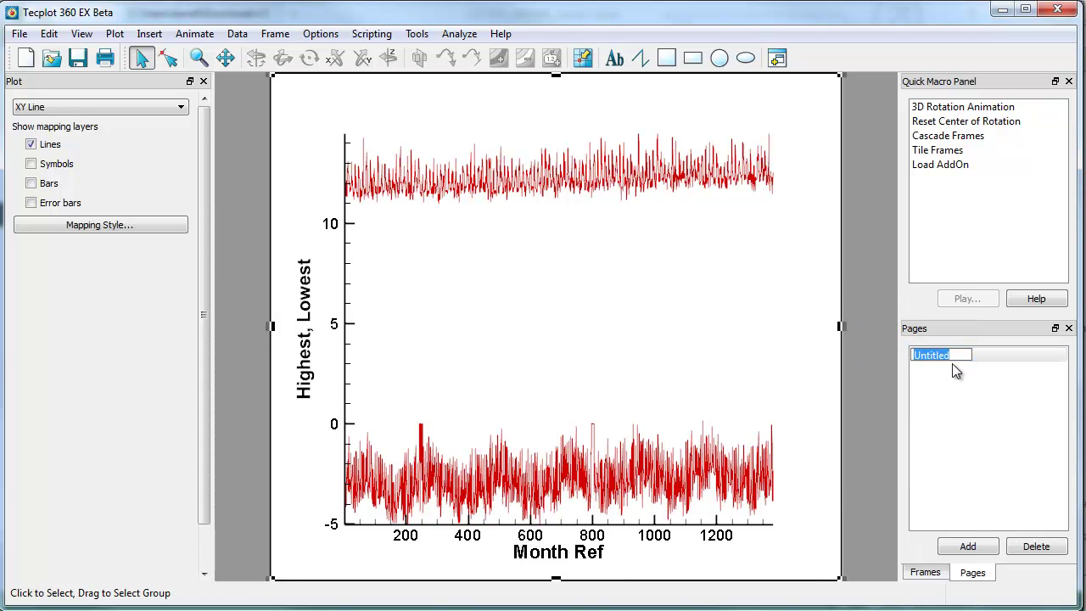
type("Raw Data")
key("Return")
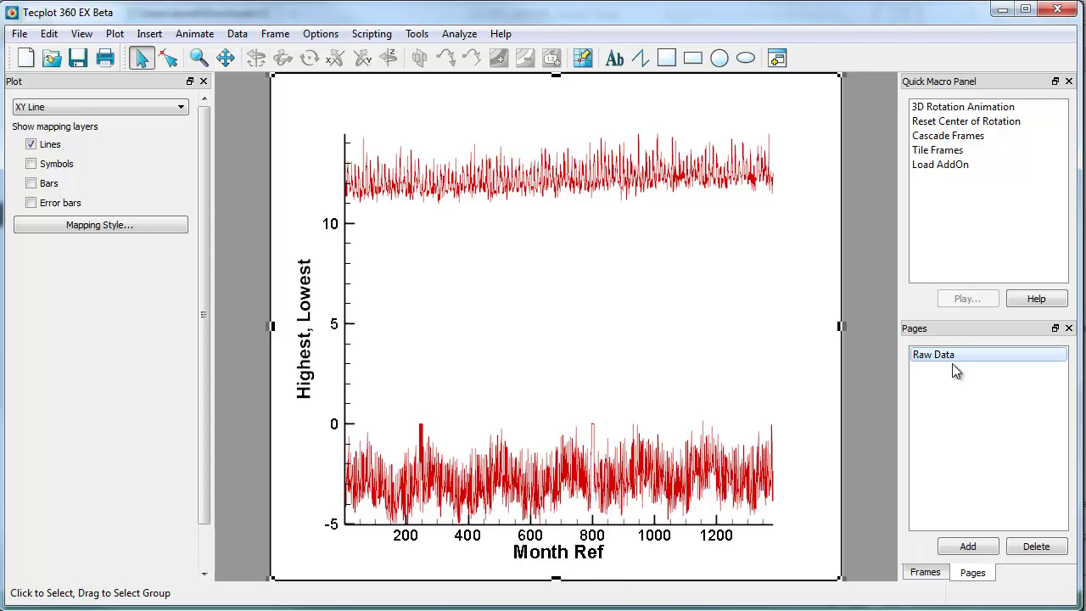
- Add a new page and rename it from Untitled to 'FFT High and Low'
left_click(968, 546)
left_click(936, 374)
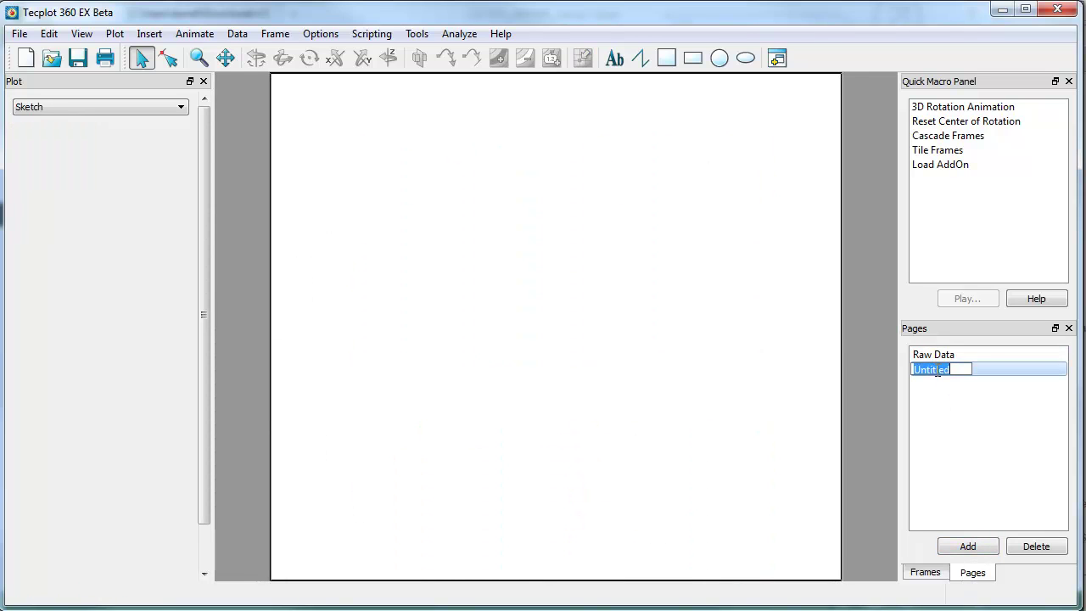
type("FFT")
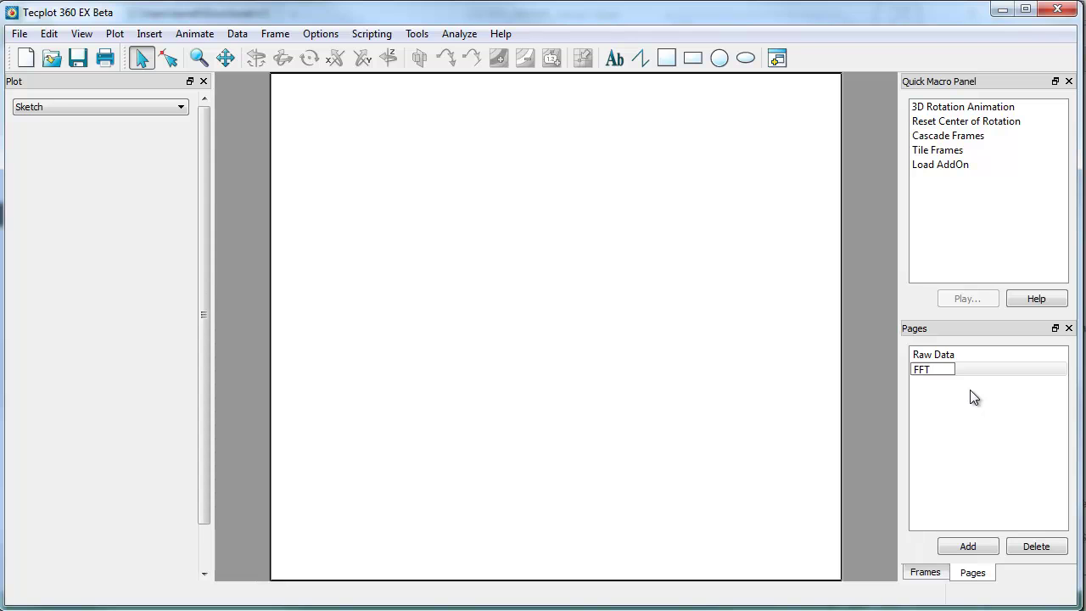
type(" High and Low")
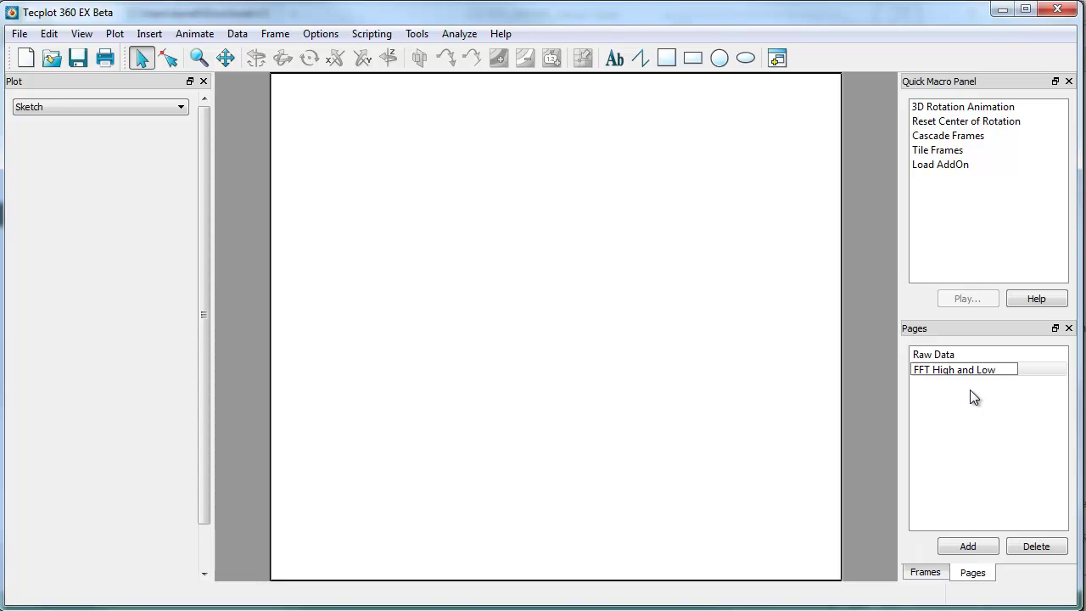
left_click(994, 483)
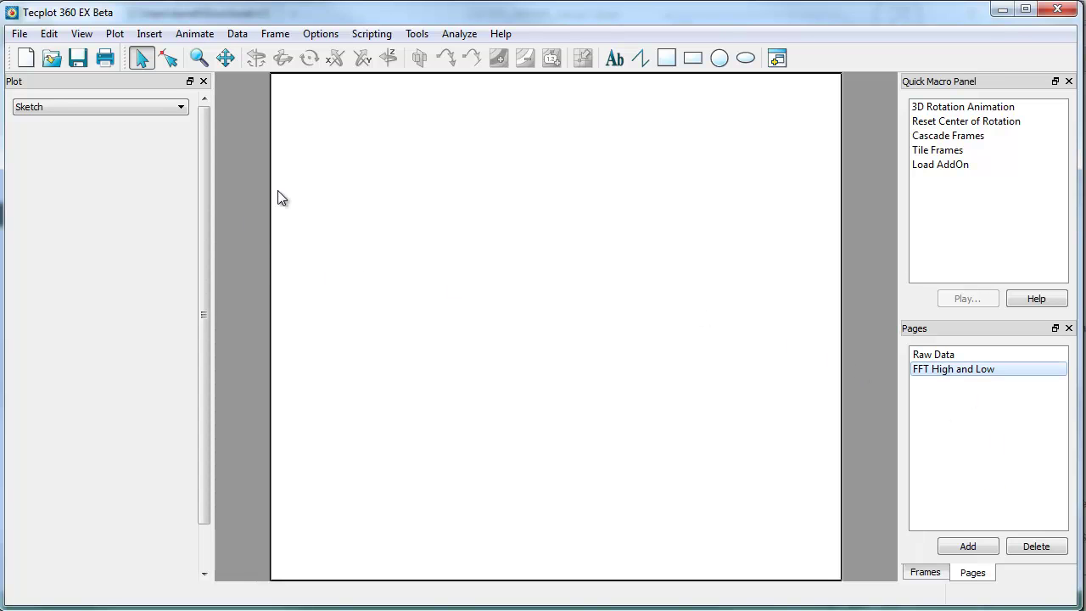
- Paste the copied Highest/Lowest plot frame onto the FFT High and Low page with Ctrl+V
left_click(49, 33)
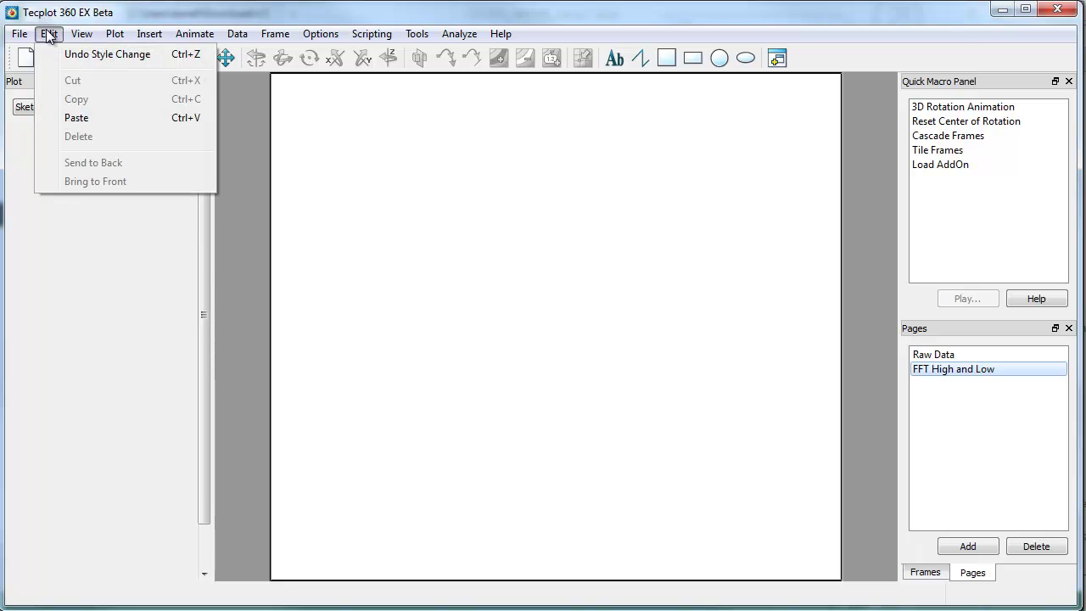
left_click(241, 180)
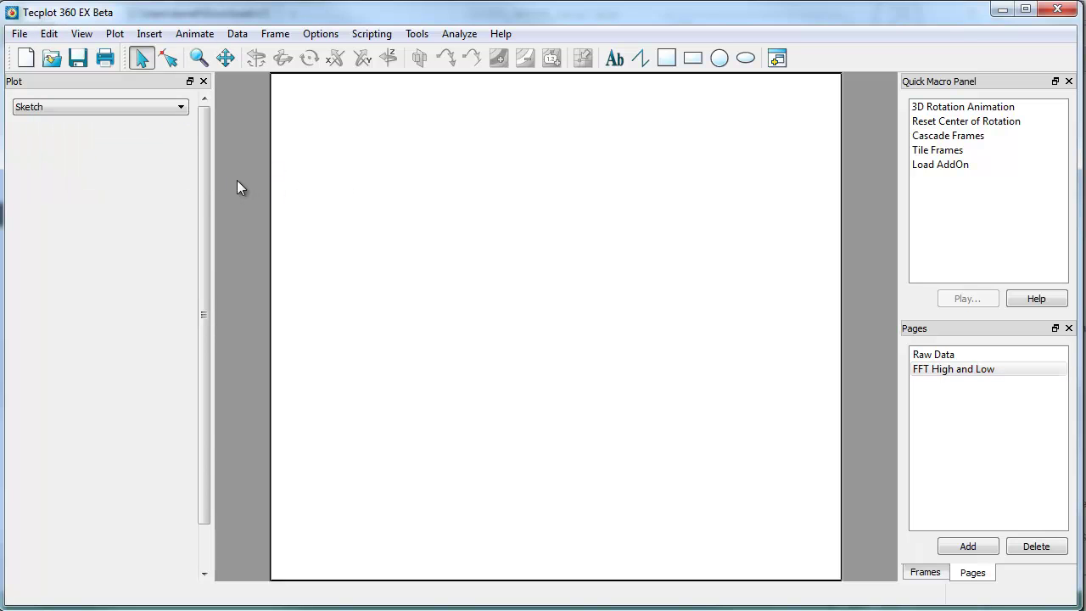
key("ctrl+v")
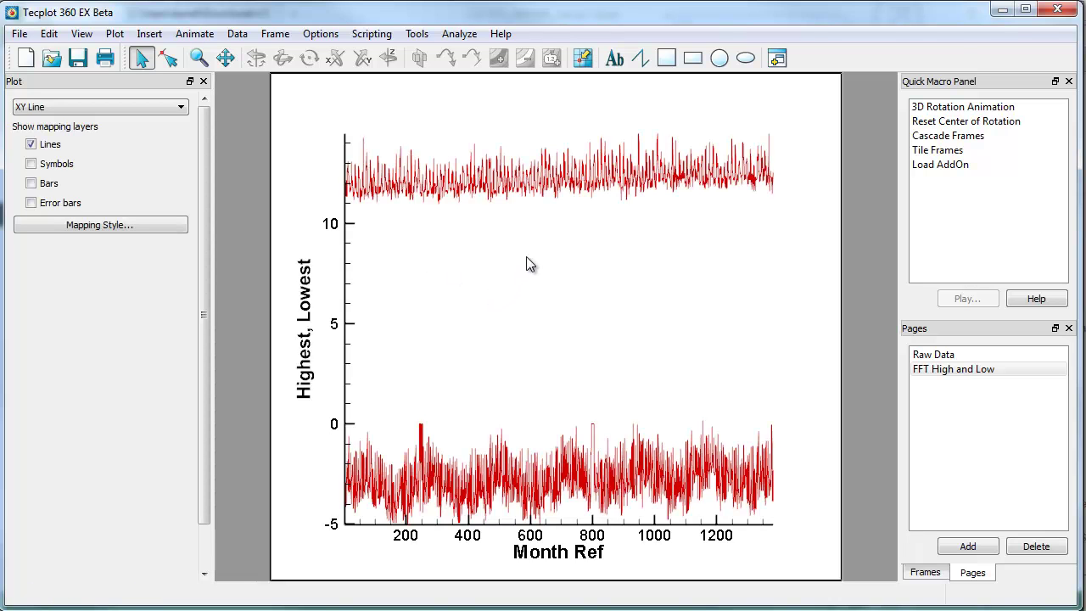
- Open the Discrete Fourier Transform dialog and set Month Ref as the independent variable
left_click(251, 34)
left_click(287, 156)
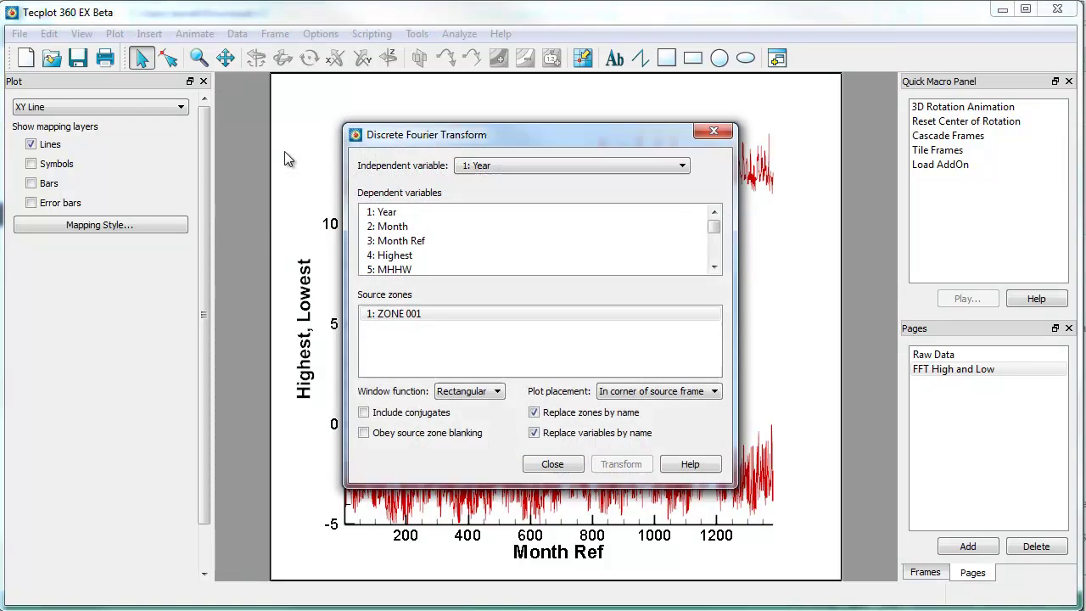
left_click(693, 391)
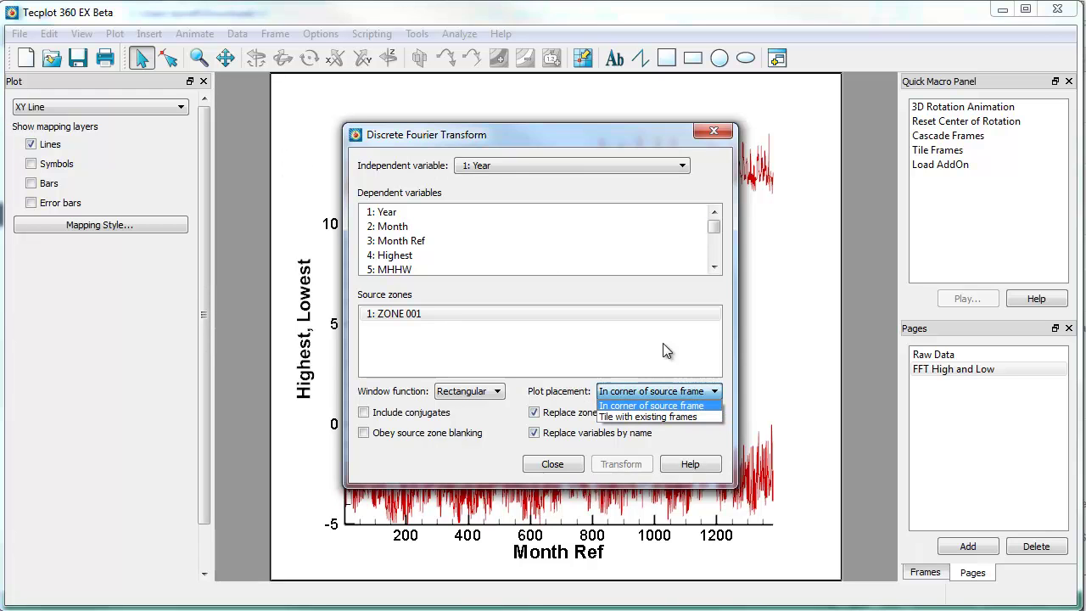
left_click(496, 161)
left_click(509, 204)
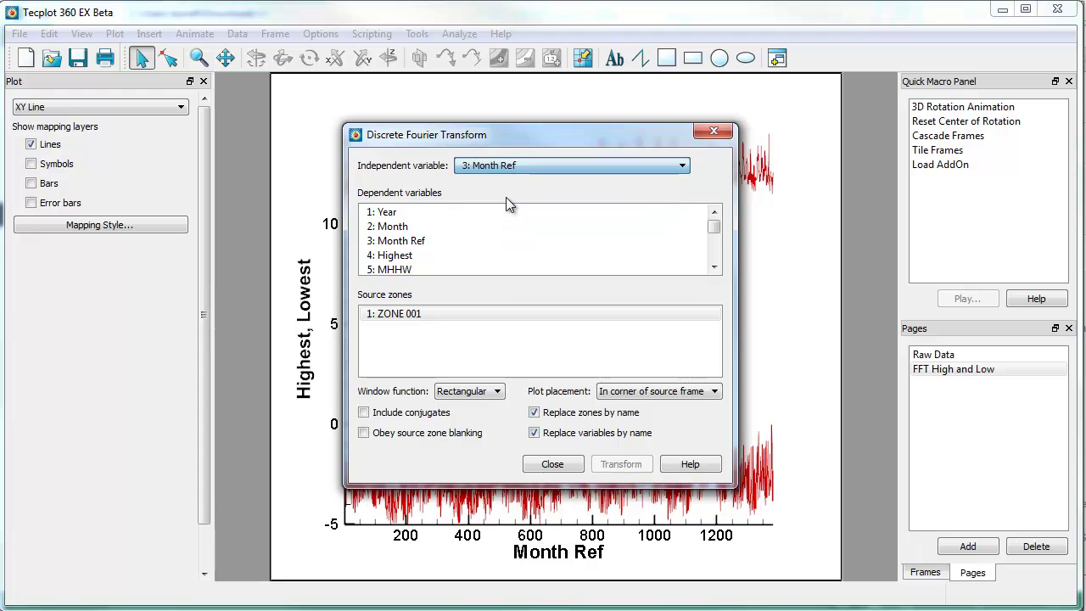
- Select Highest and Lowest as the dependent variables
left_click(433, 255)
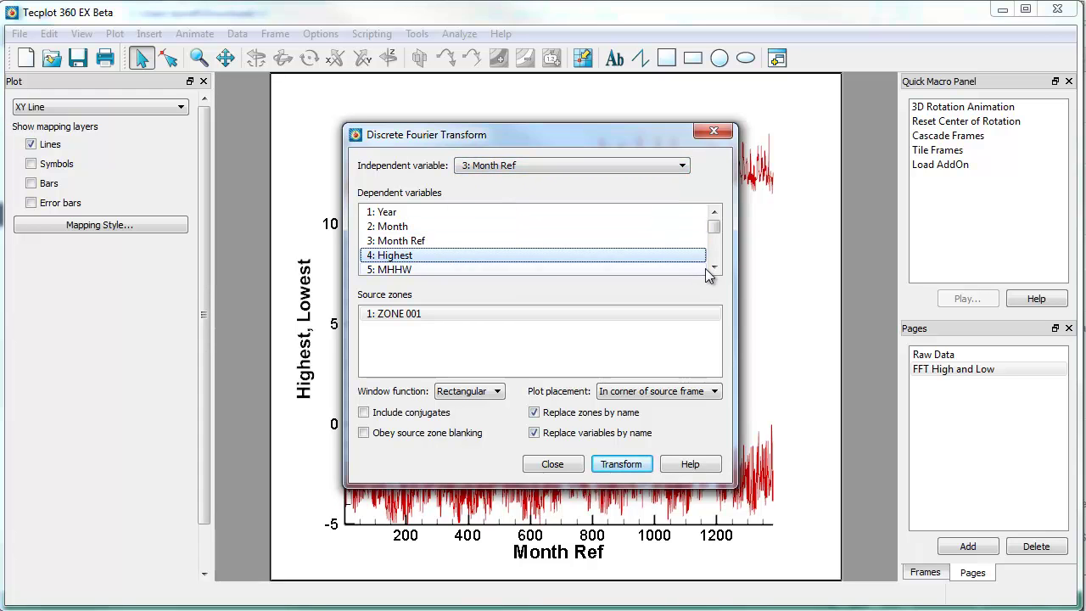
left_click_drag(713, 269, 713, 268)
left_click(451, 239, "shift")
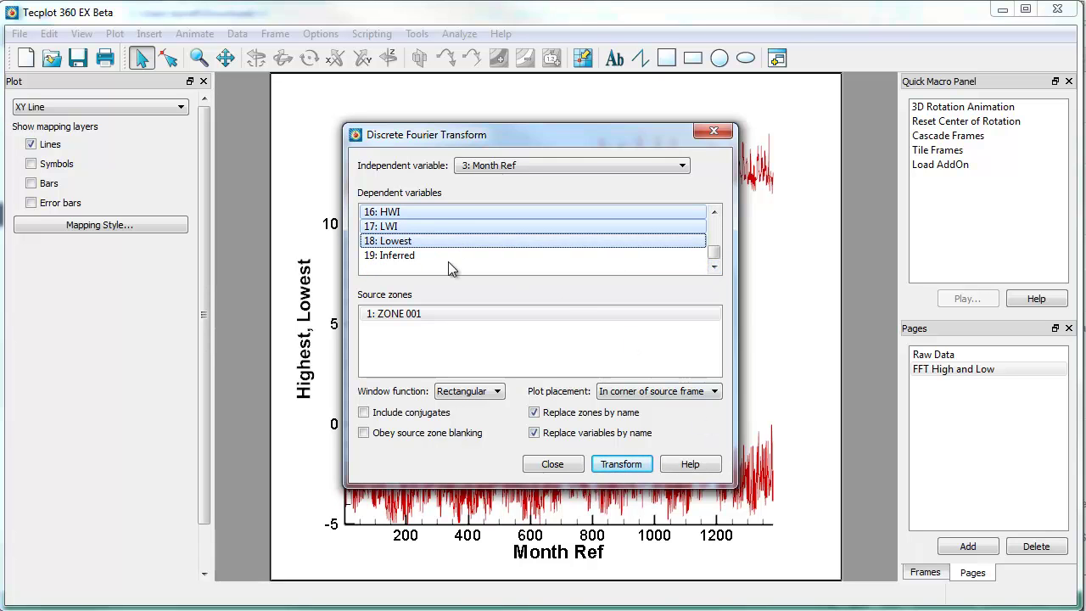
left_click(453, 243)
left_click(714, 244)
left_click_drag(714, 246, 520, 226)
left_click(412, 256)
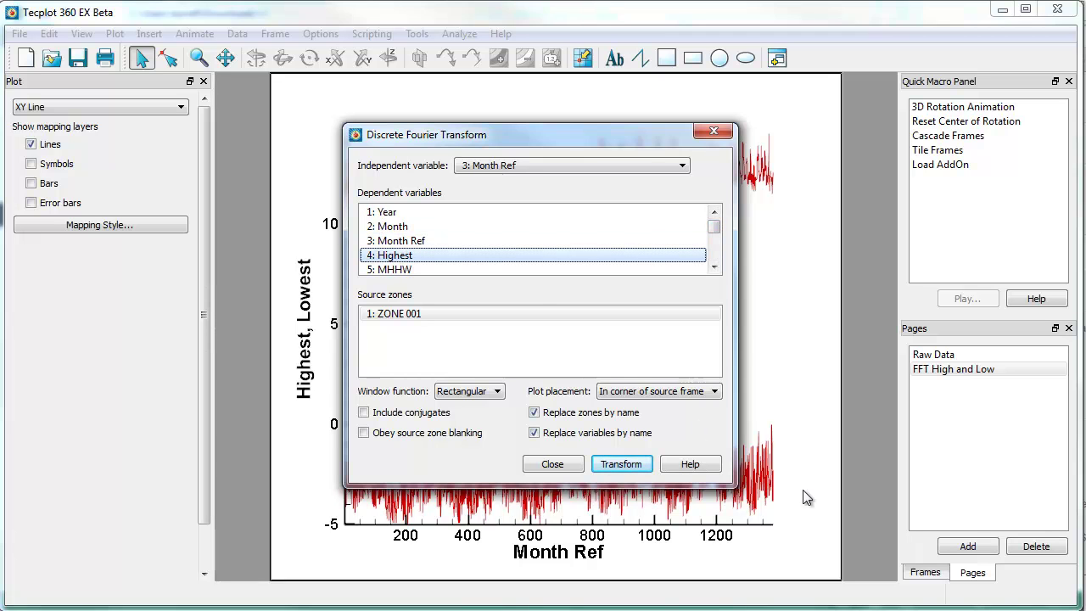
left_click(853, 515)
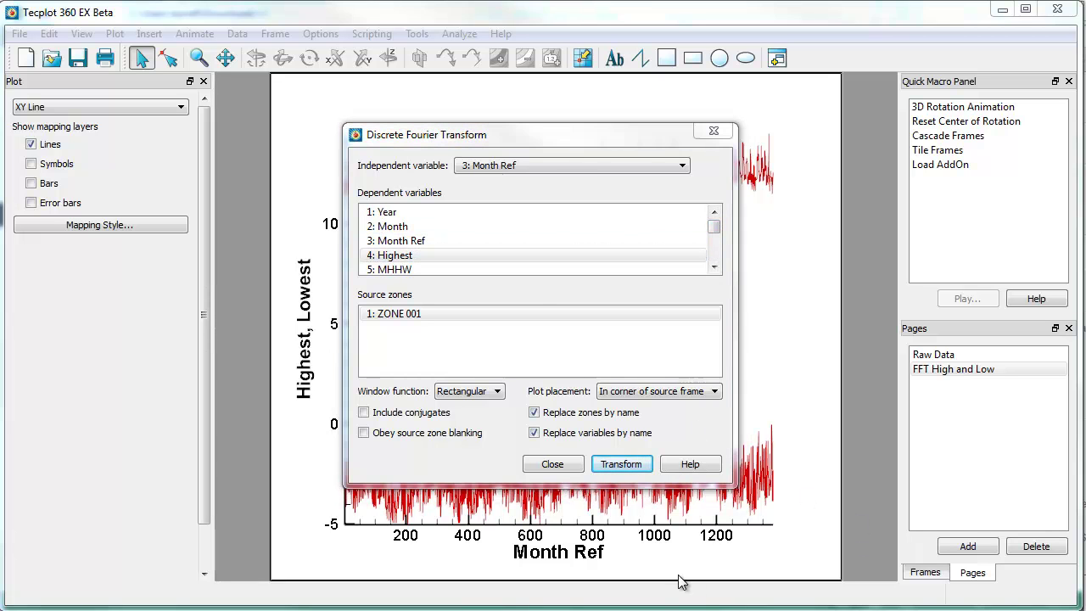
left_click(445, 260)
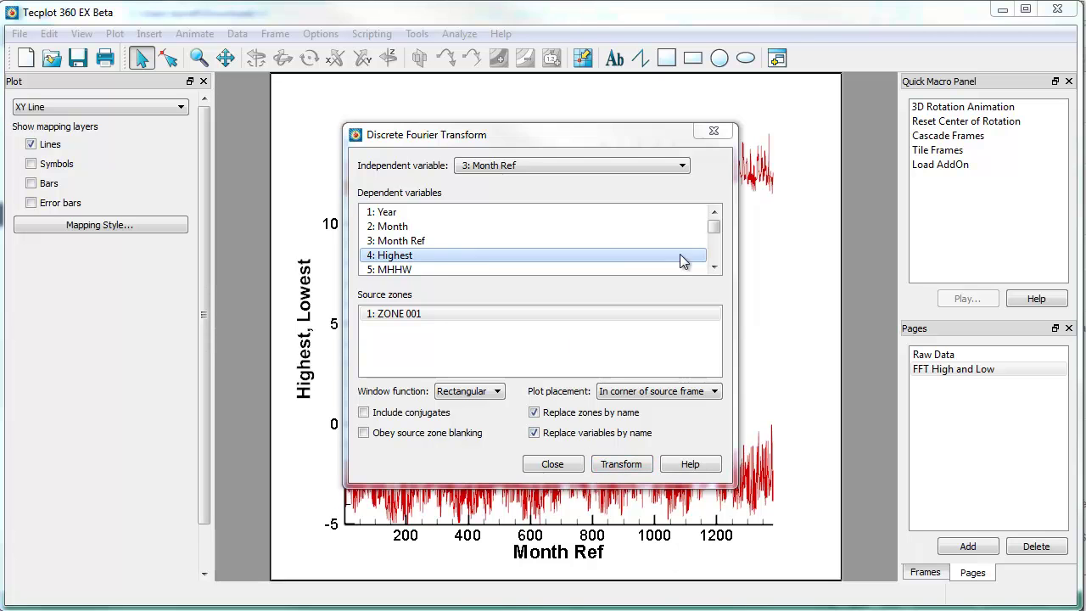
left_click(714, 266)
left_click(714, 267)
left_click(714, 266)
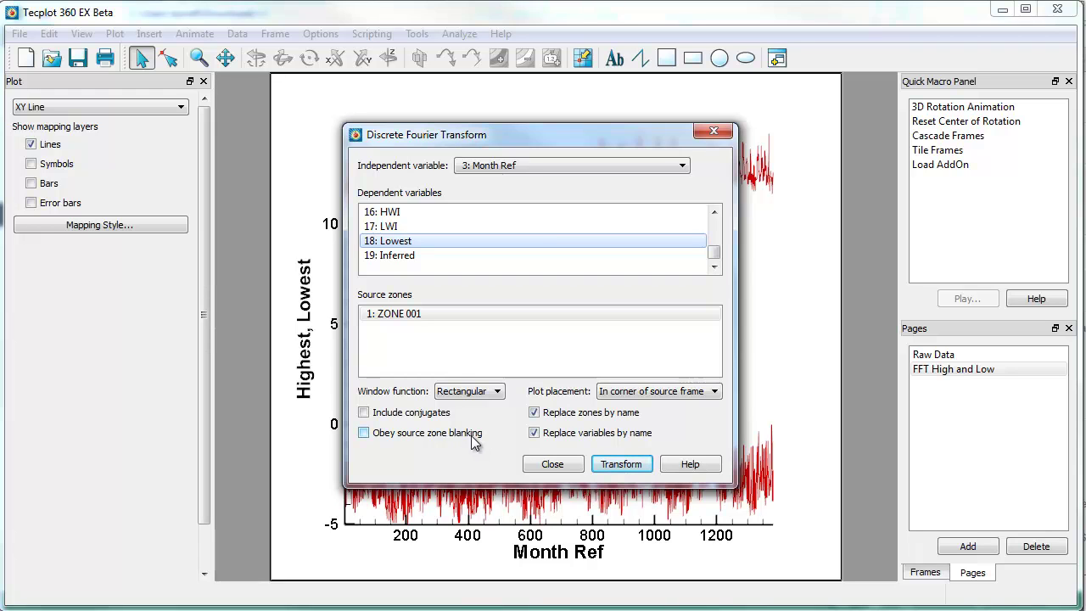
- Set plot placement to 'Tile with existing frames' and run the transform
left_click(691, 393)
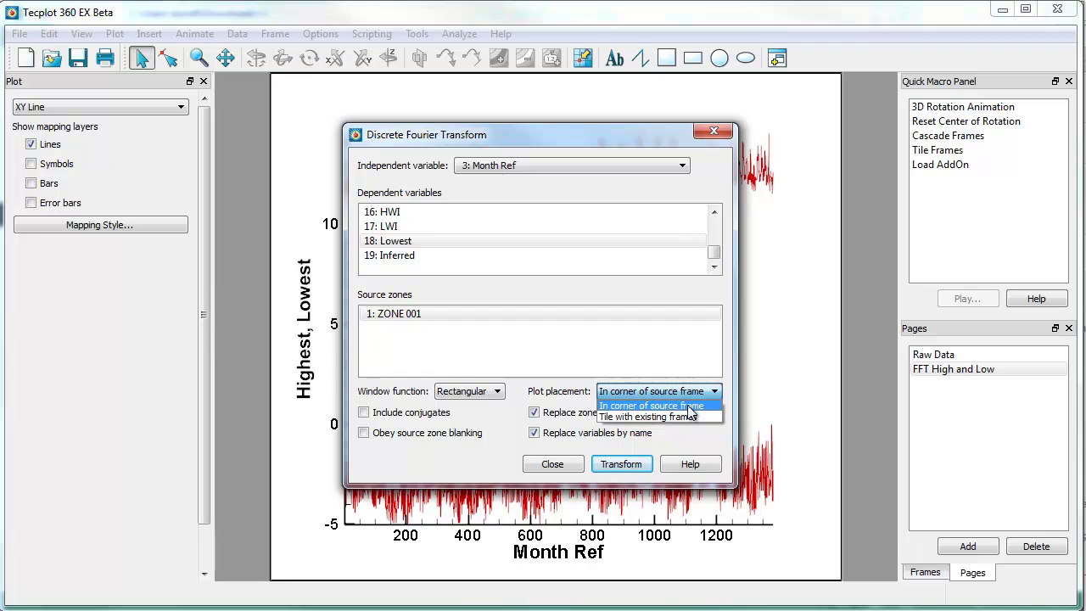
left_click(689, 416)
left_click(635, 466)
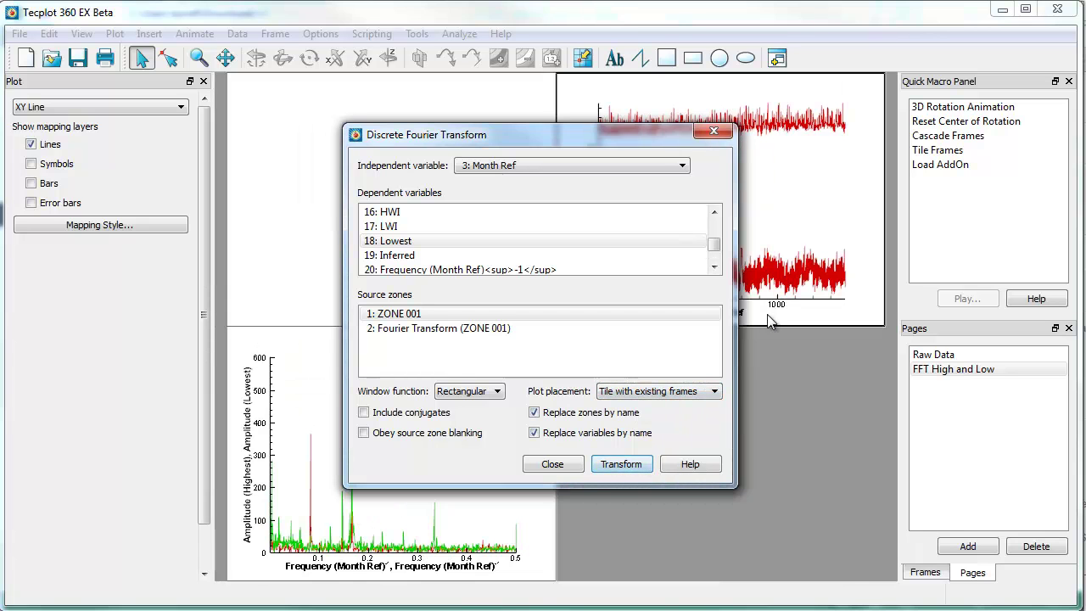
- Close the Fourier dialog and delete the empty top-left frame
left_click(718, 136)
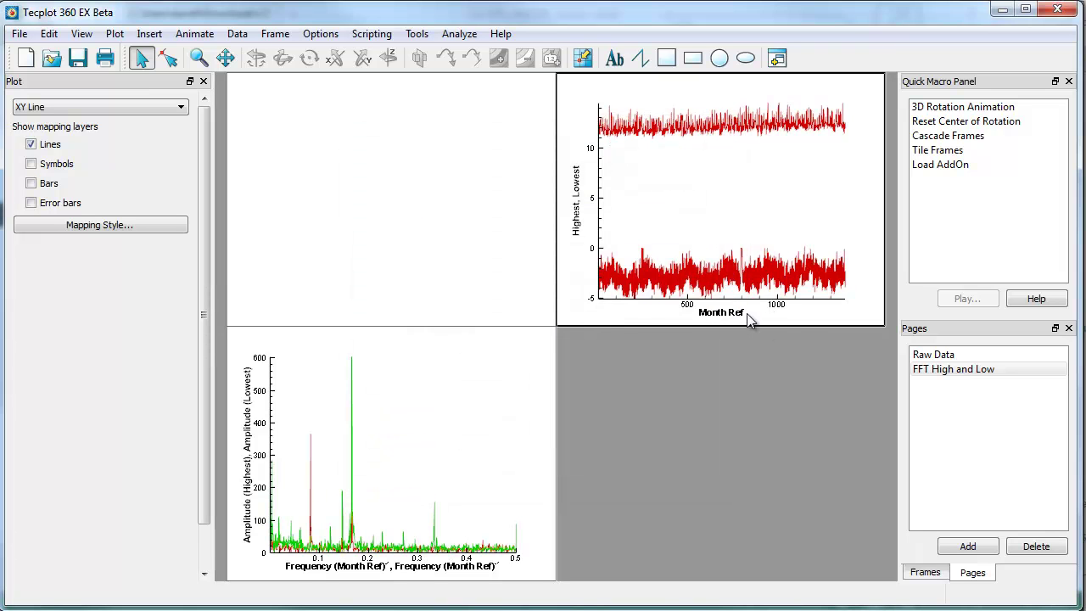
left_click(547, 312)
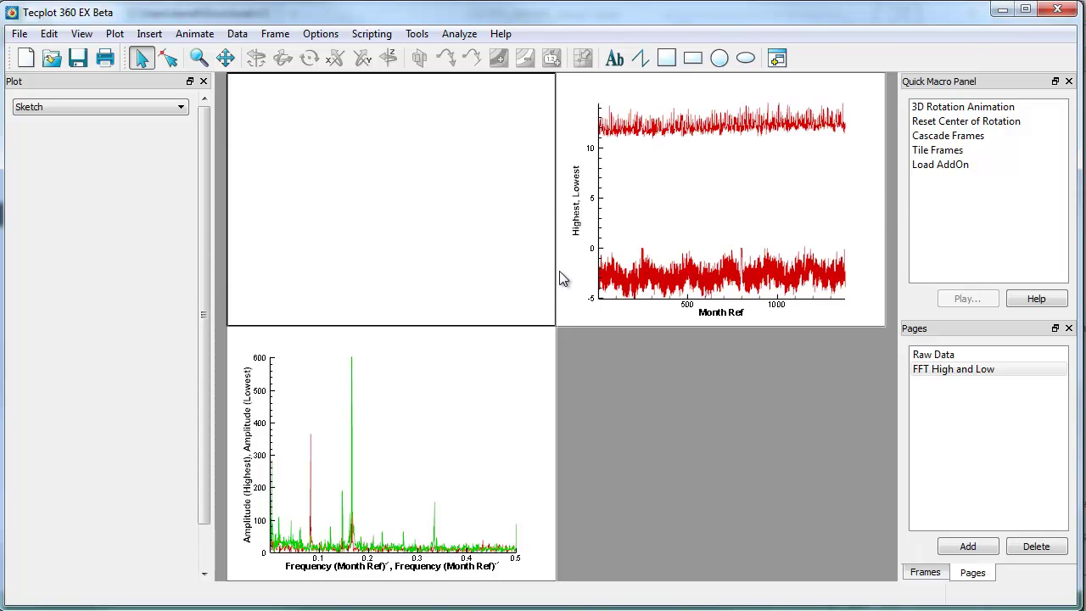
left_click(558, 308)
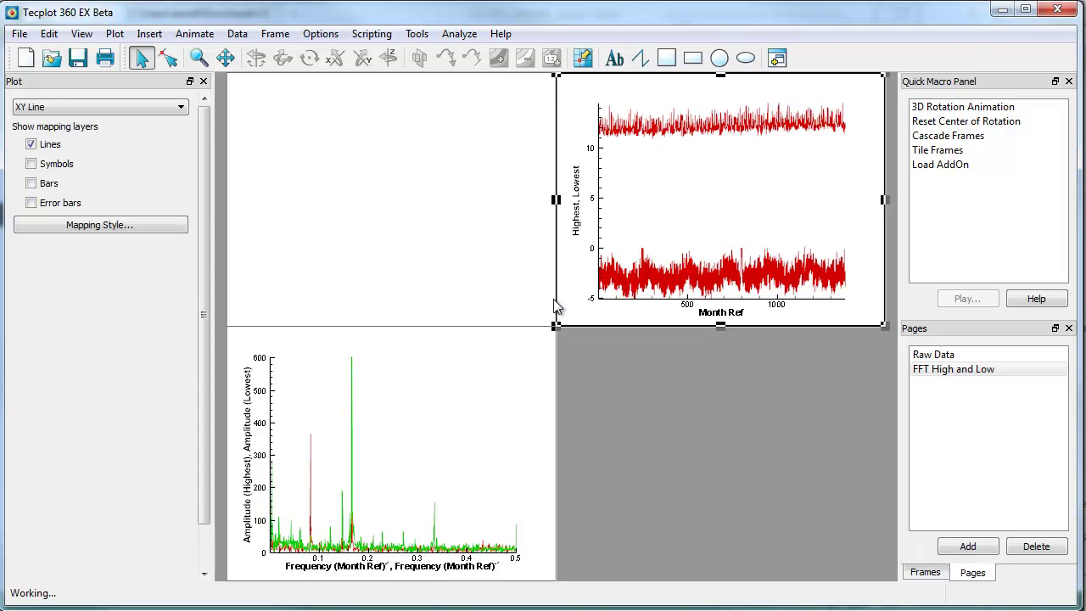
left_click(229, 256)
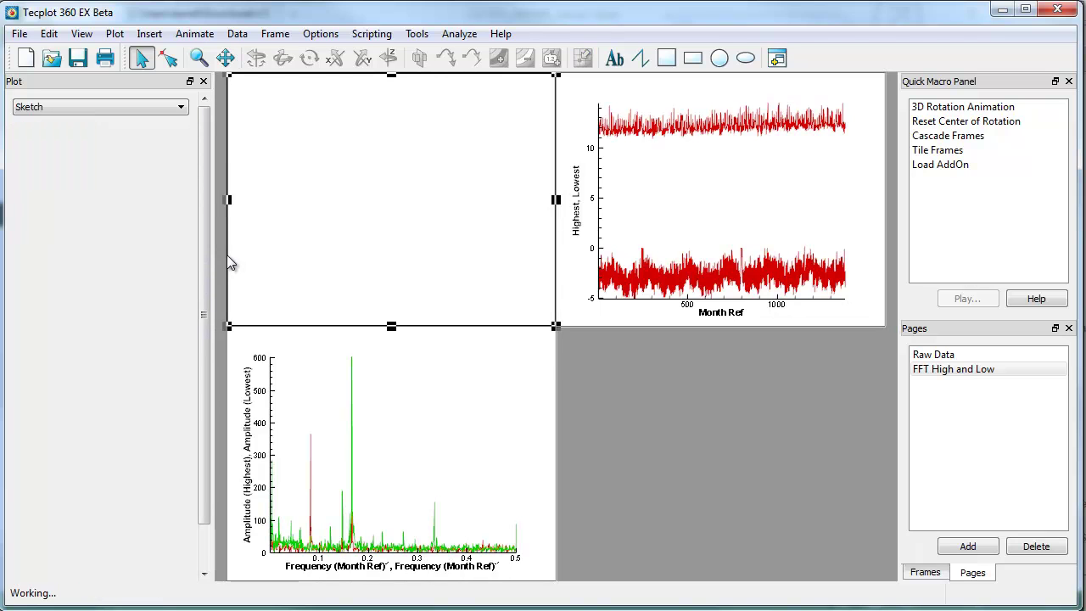
key("Delete")
left_click(555, 331)
- Tile the frames as full-width rows with Frame > Tile Frames
left_click(288, 35)
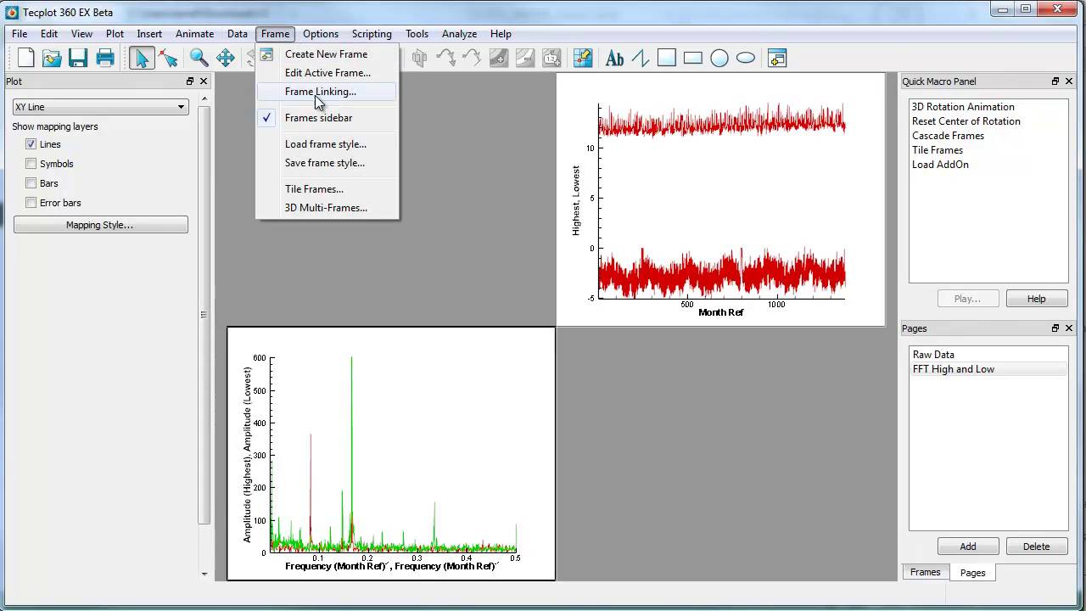
left_click(324, 189)
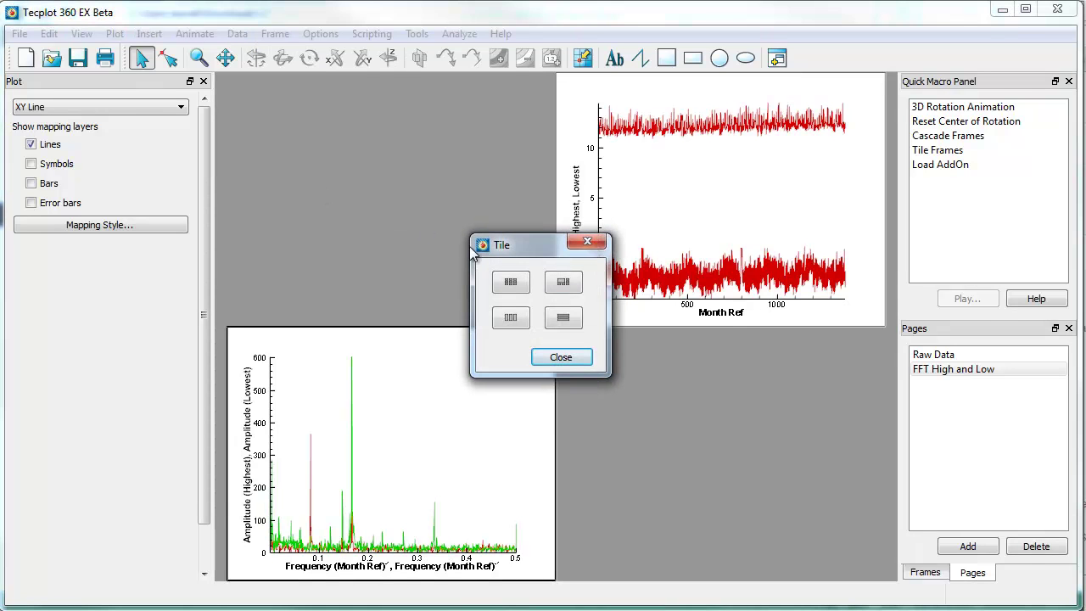
left_click(571, 319)
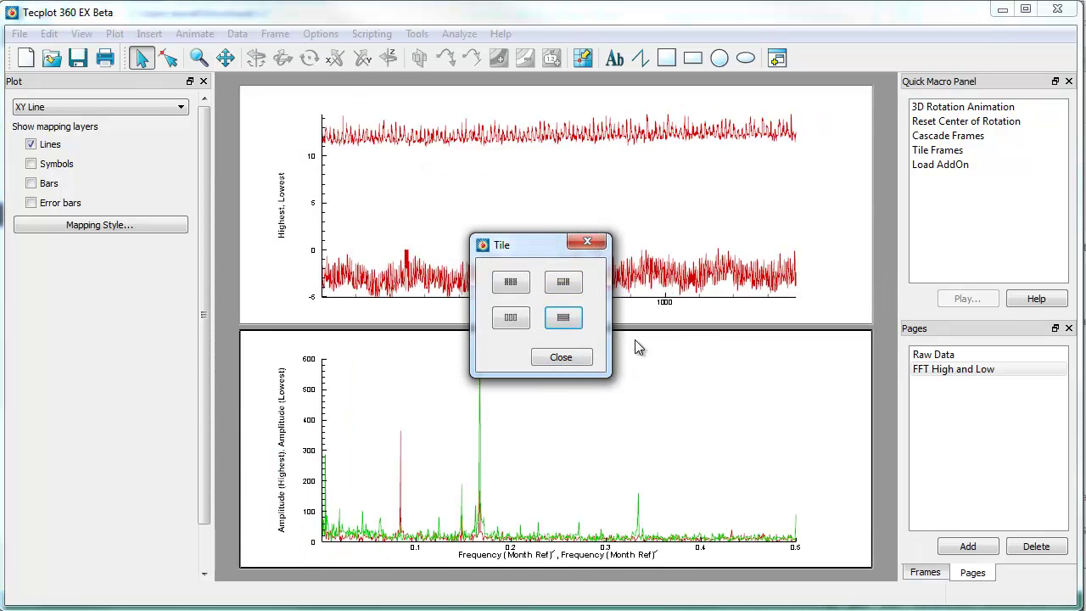
left_click(588, 245)
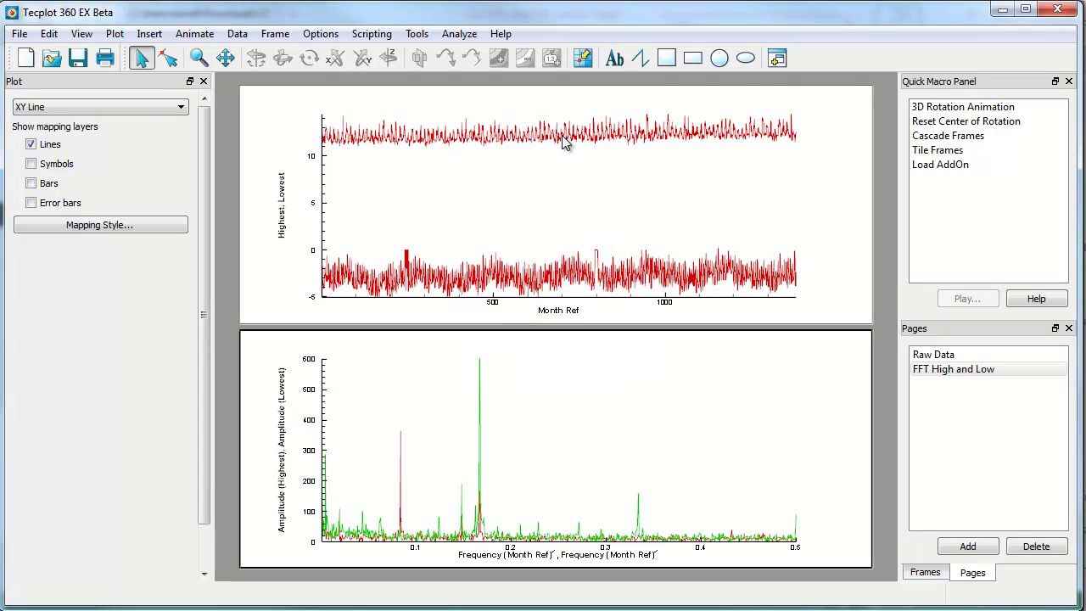
- Change the lower (Lowest) tide curve's line colour to green, leaving Highest red
left_click(560, 135)
left_click(551, 268)
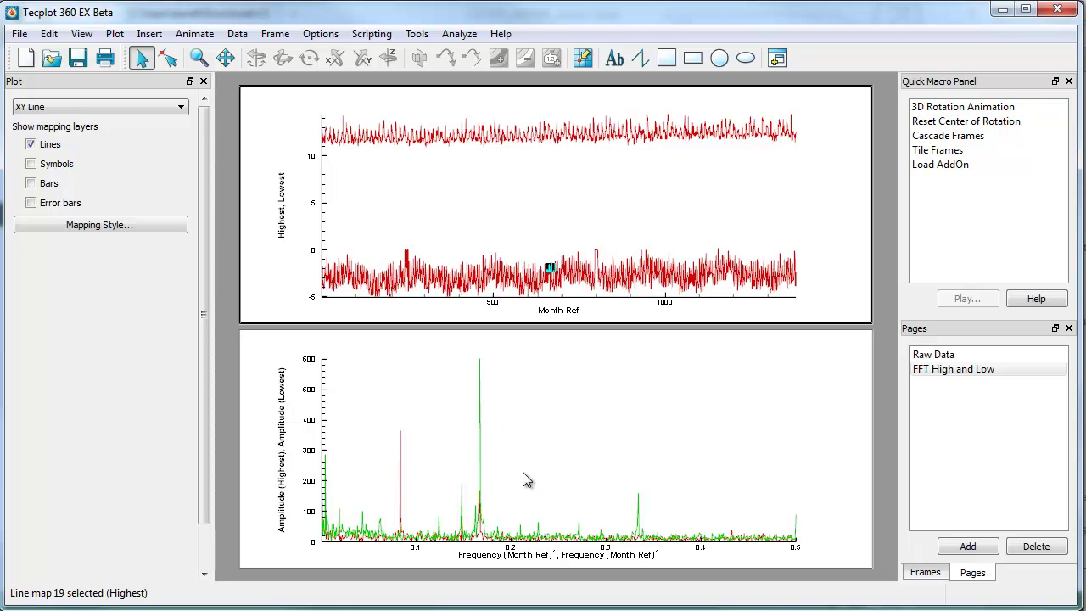
right_click(494, 281)
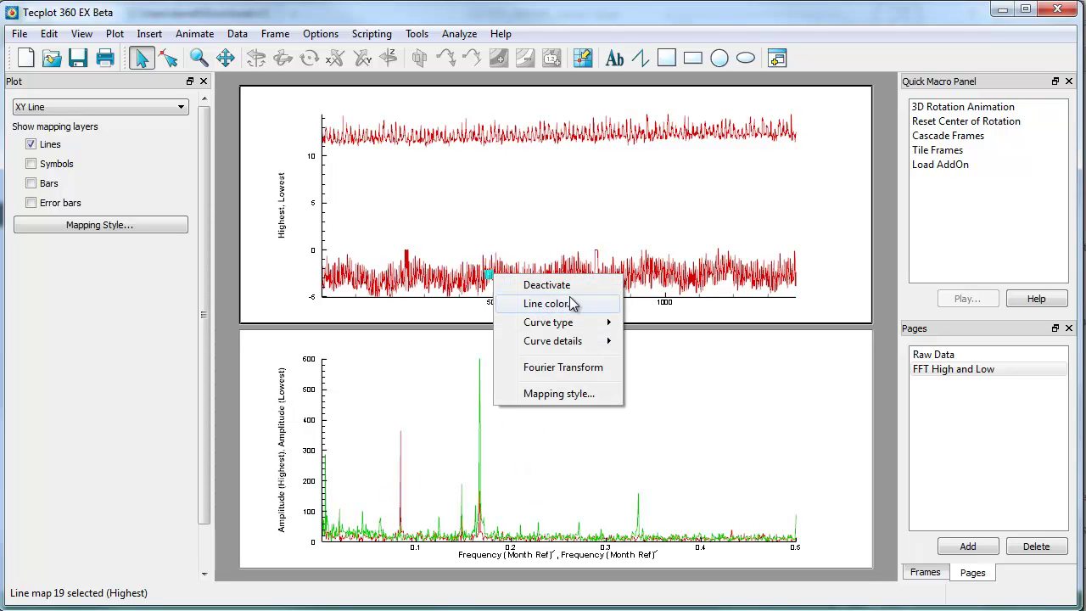
left_click(568, 308)
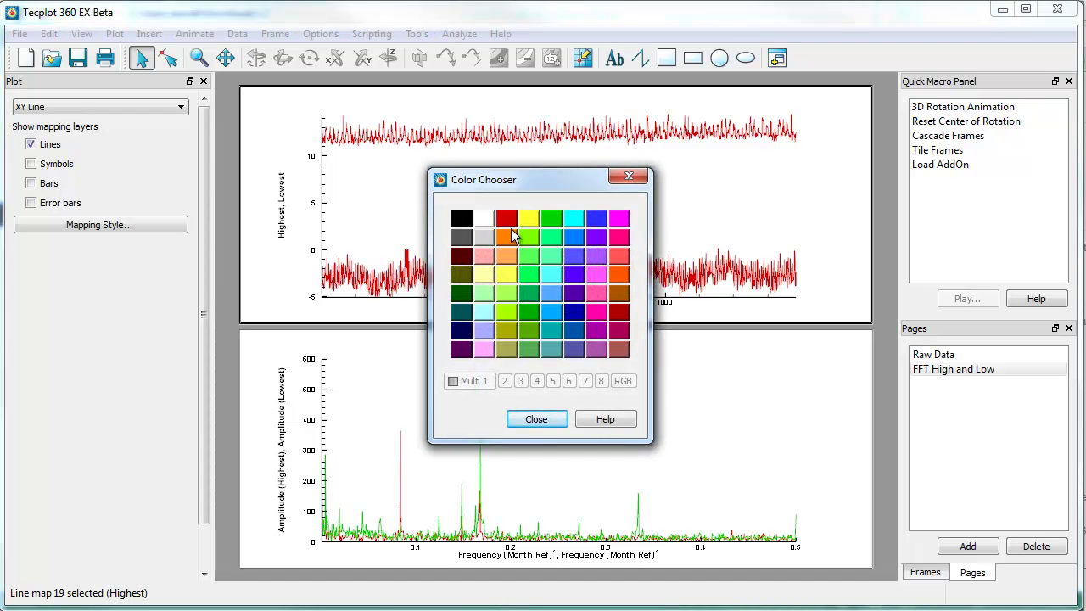
left_click(545, 219)
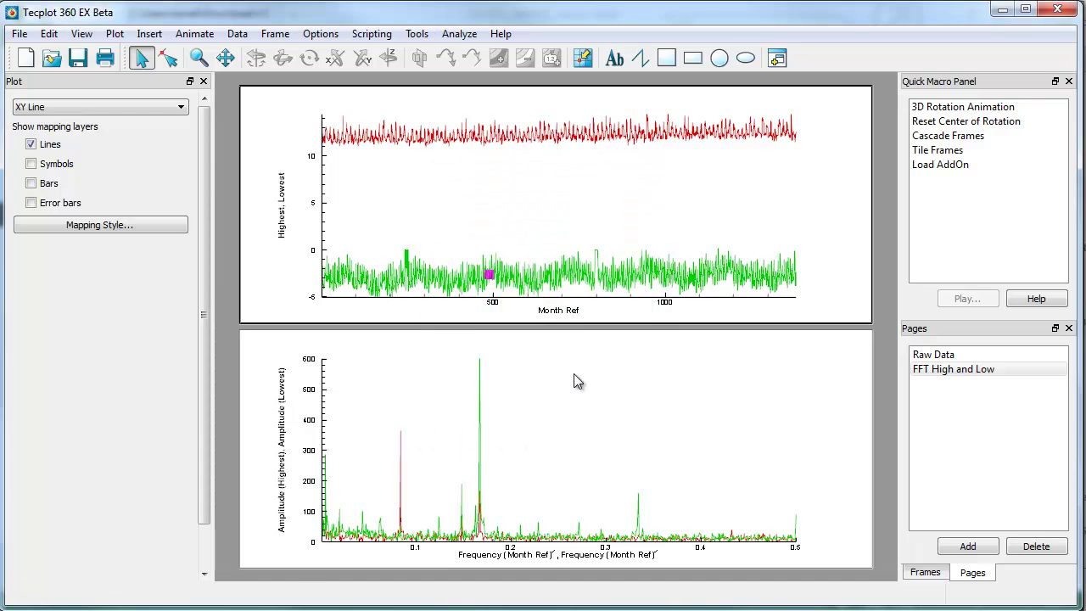
left_click(783, 392)
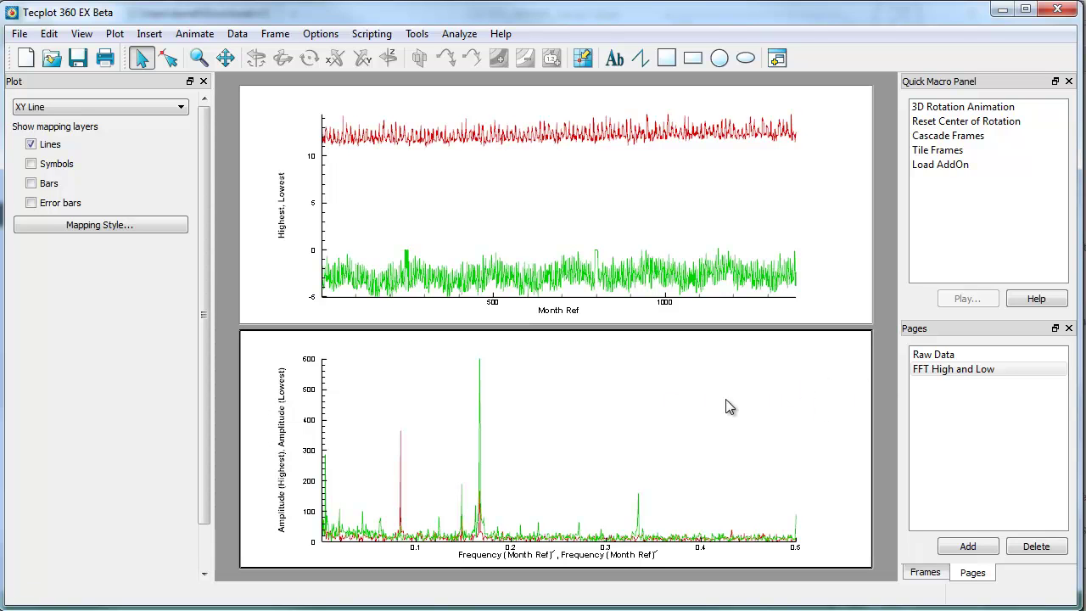
- Add a page named 'Test' and paste the Highest/Lowest tide plot into its frame
left_click(990, 546)
left_click(938, 387)
left_click(939, 387)
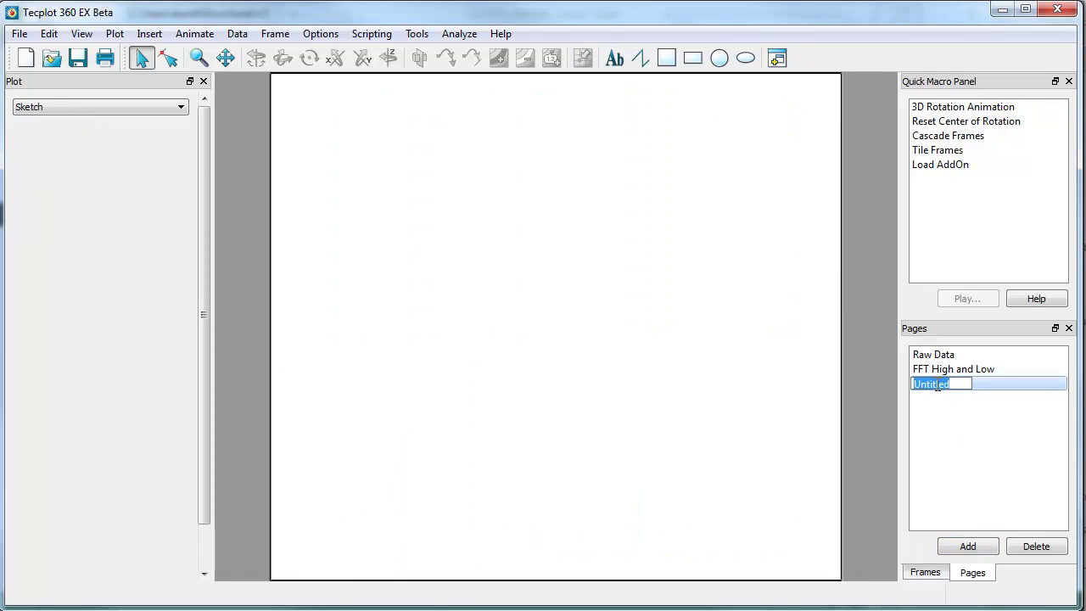
type("Test")
key("Return")
left_click(836, 303)
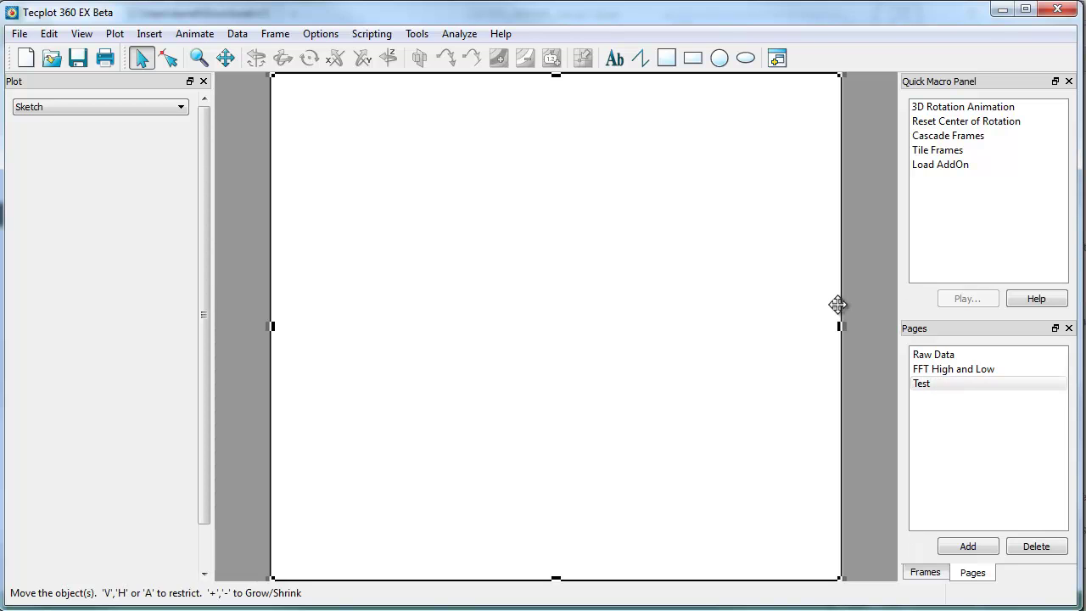
key("ctrl+v")
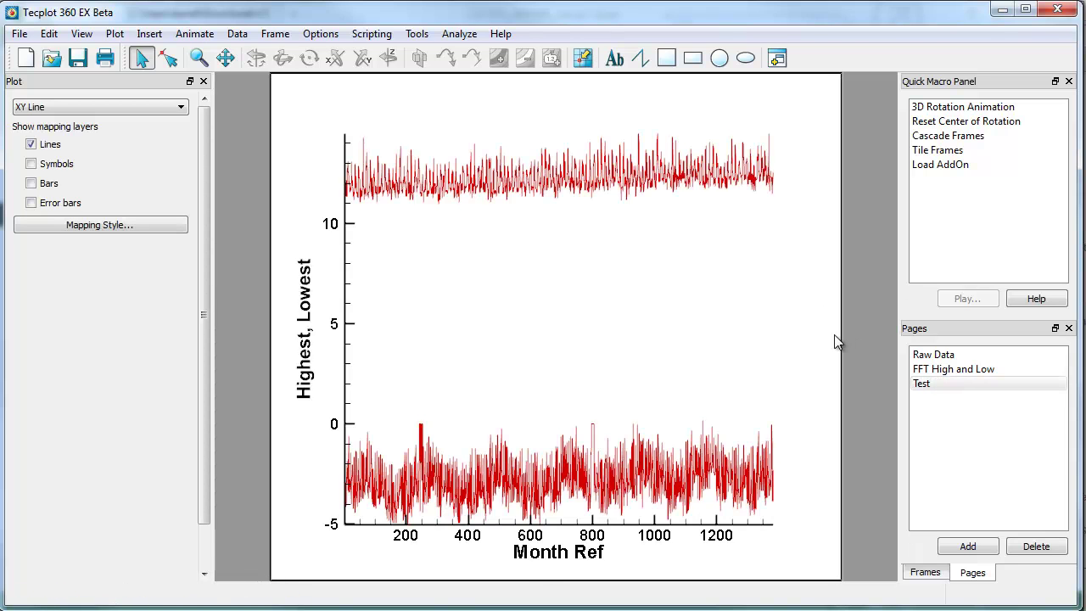
- Run a Fourier Transform on the lower curve to add an Amplitude (Lowest) plot
right_click(643, 471)
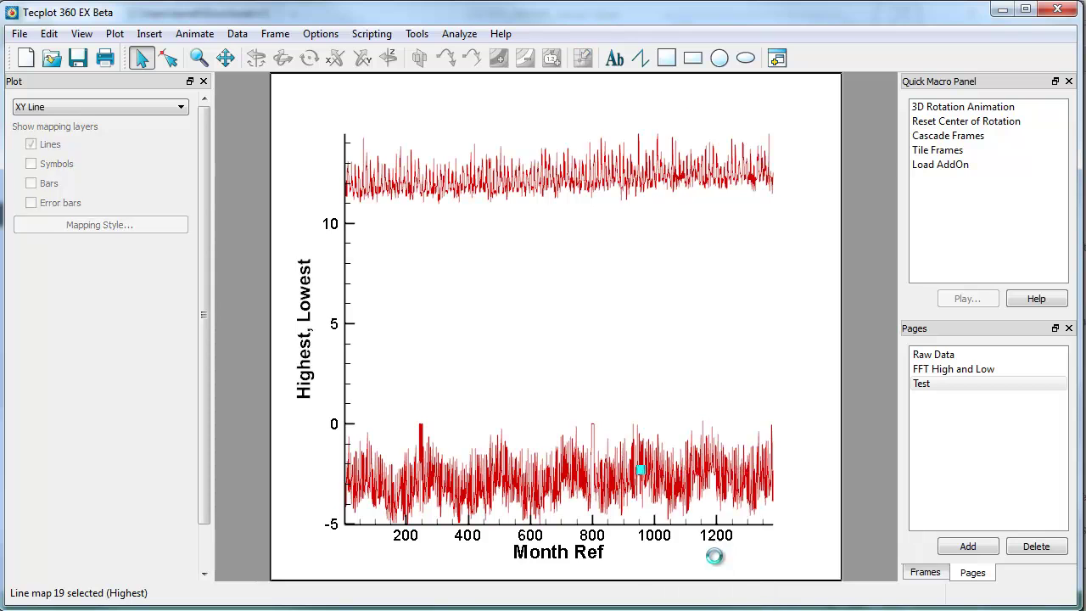
left_click(714, 564)
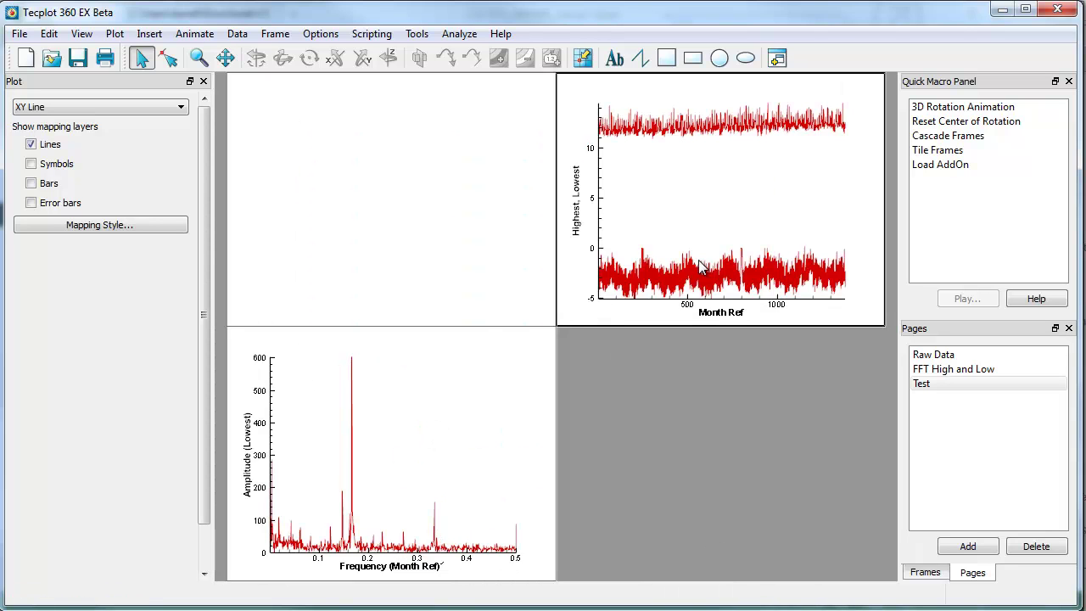
left_click(557, 258)
left_click(558, 261)
- Stretch the tide frame left and the amplitude frame right to span the full width
left_click_drag(556, 199, 229, 221)
left_click(552, 463)
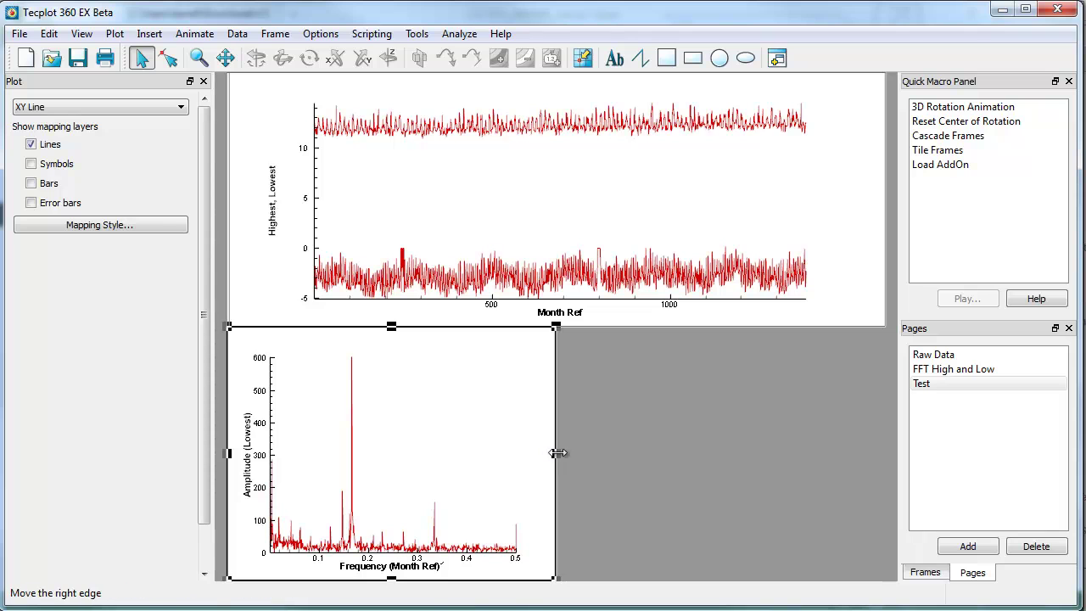
left_click_drag(555, 454, 884, 472)
left_click(768, 408)
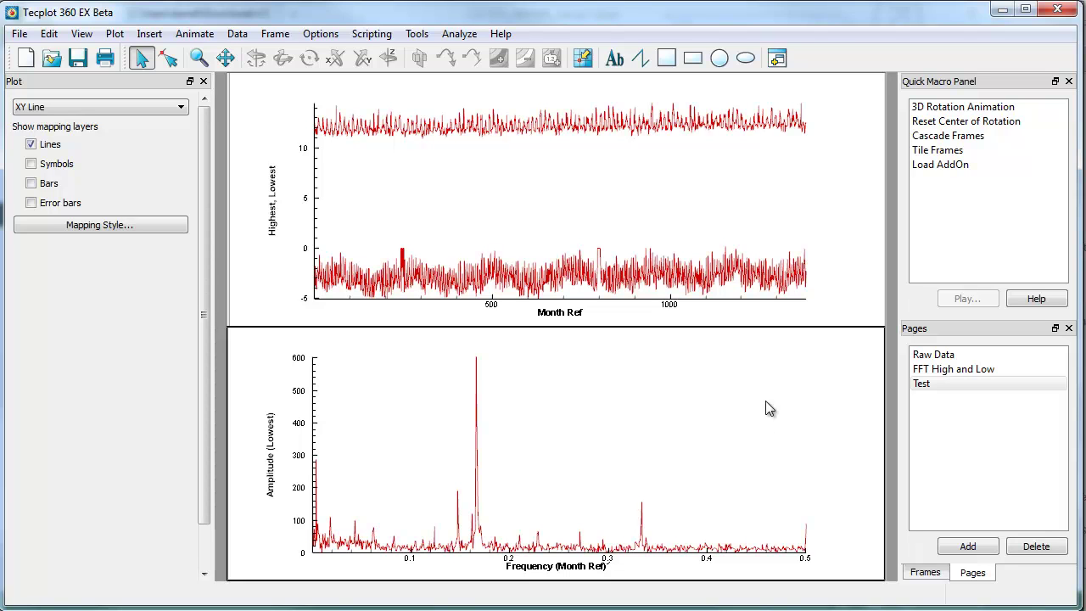
- Open the context menu of the lower red Lowest tide curve in the top frame
right_click(730, 273)
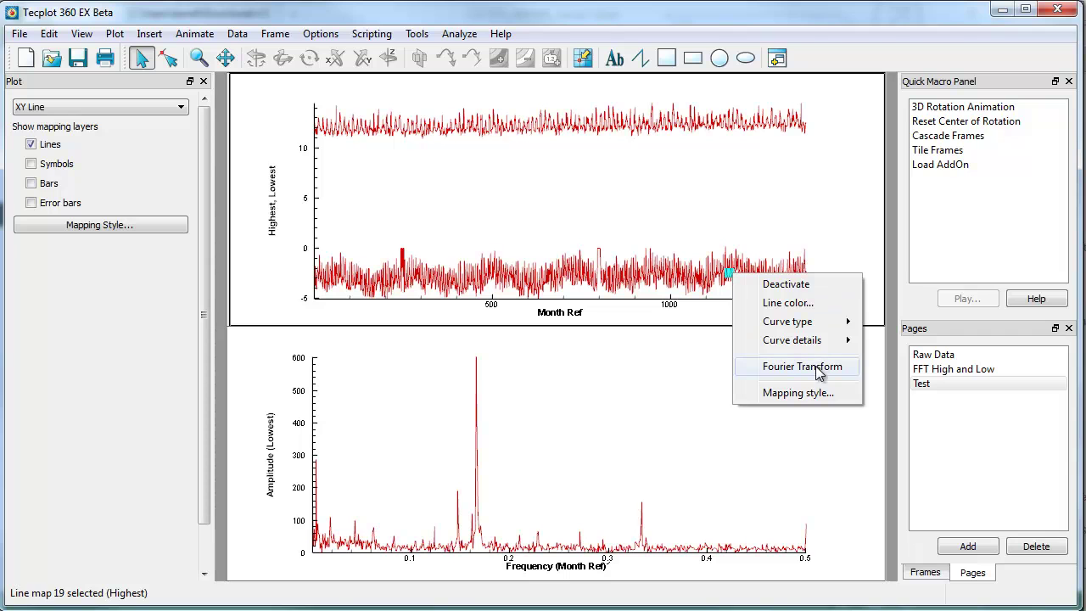